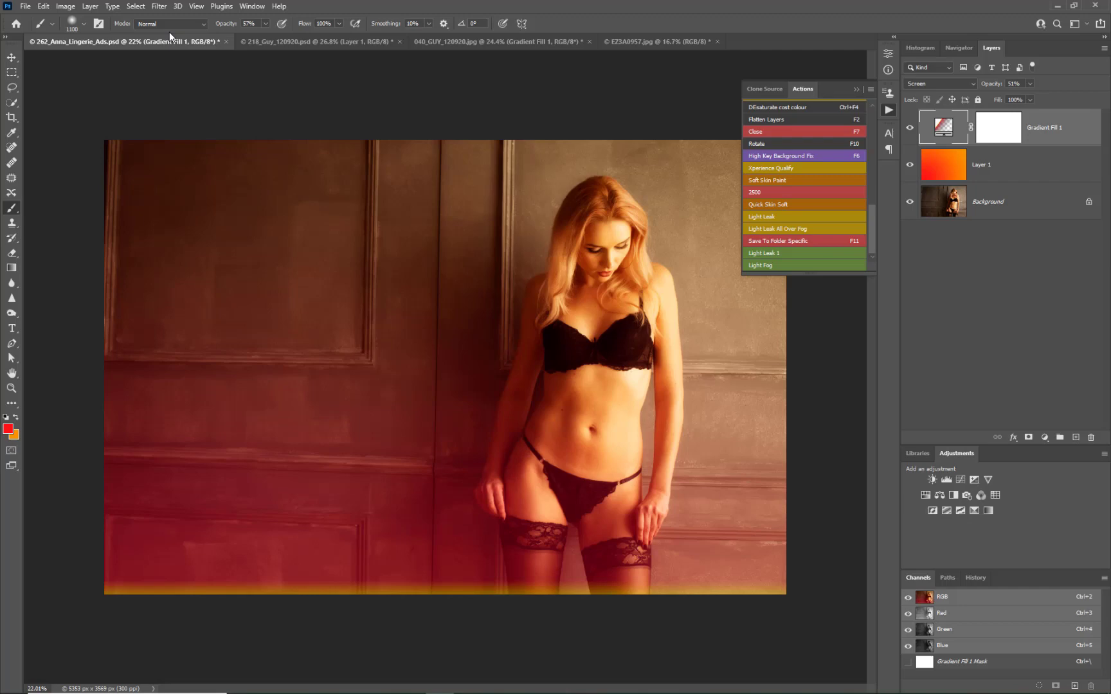
# Step: Delete the Gradient Fill 1 and Layer 1 effect layers above the Background and play the Light Fog action
pyautogui.keyDown('shift'); pyautogui.click(1050, 167); pyautogui.keyUp('shift')
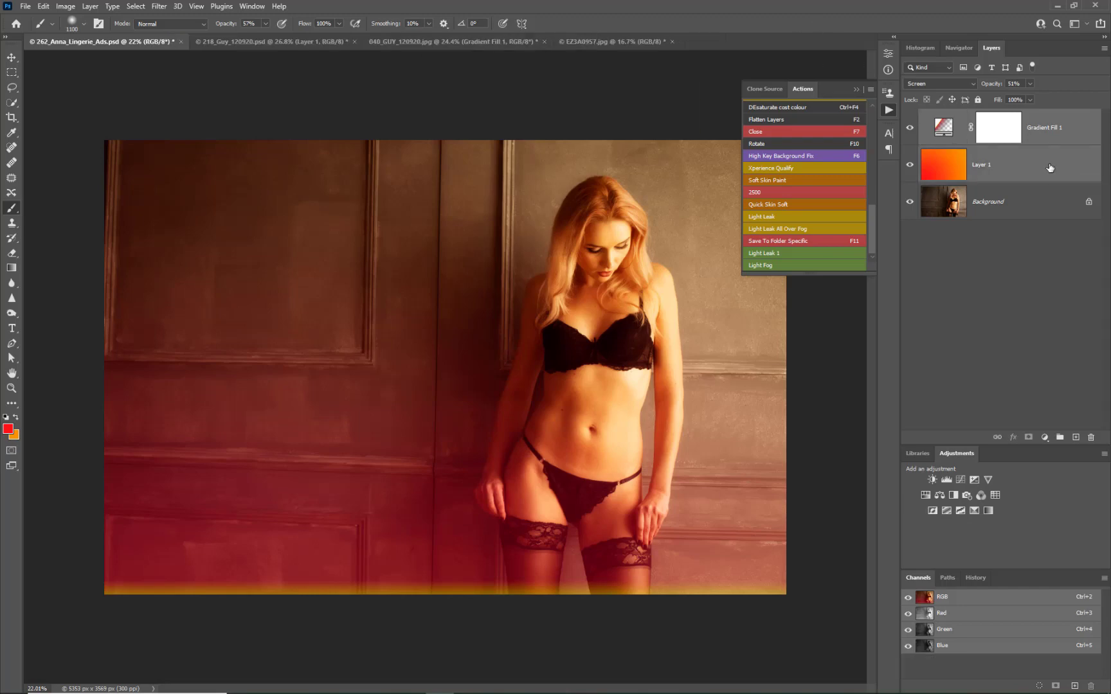
pyautogui.moveTo(1050, 167); pyautogui.dragTo(1091, 438)
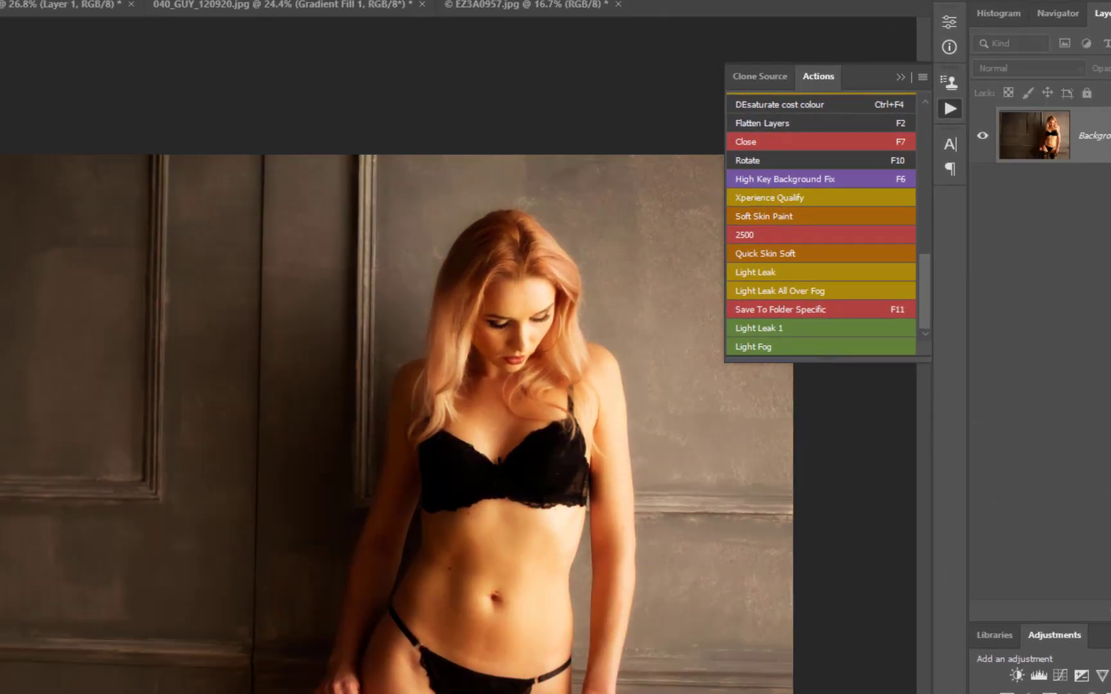
pyautogui.click(749, 346)
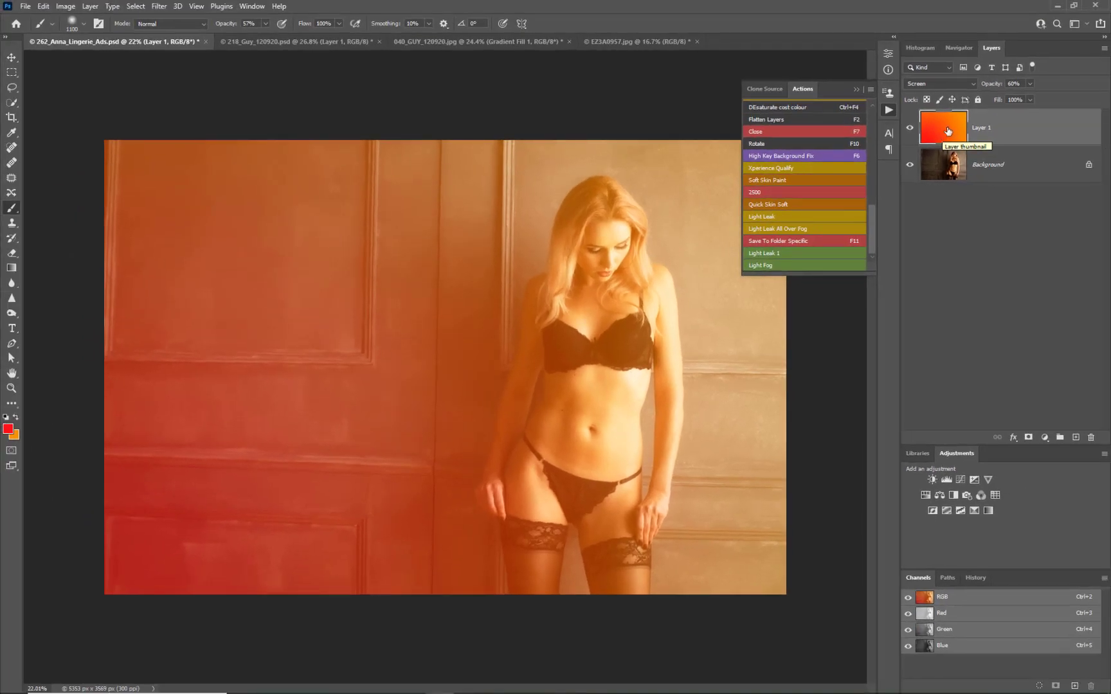
# Step: Add a Hue/Saturation adjustment layer clipped to the orange Layer 1 and set its saturation to -12
pyautogui.click(1045, 437)
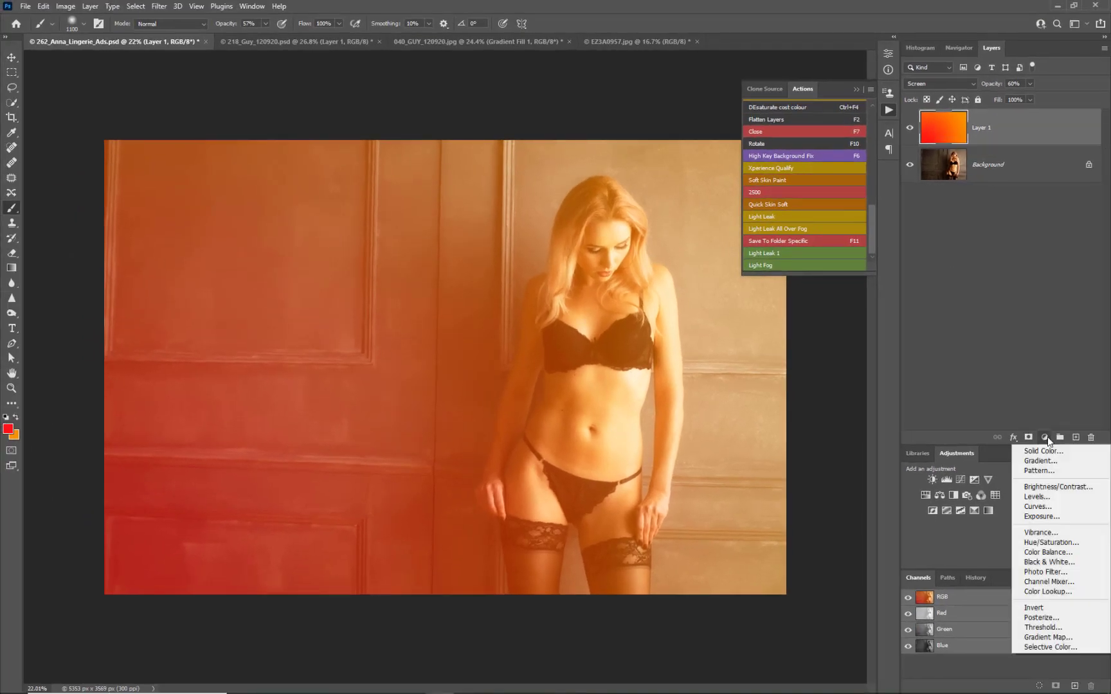
pyautogui.click(1039, 542)
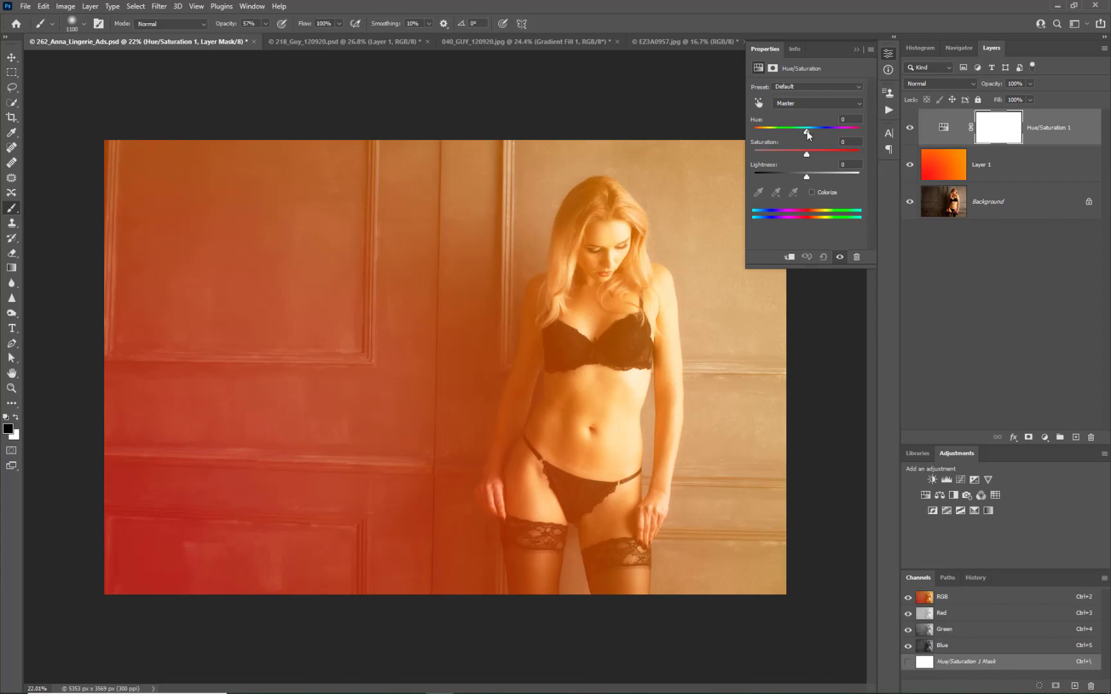
pyautogui.moveTo(807, 132); pyautogui.dragTo(774, 155)
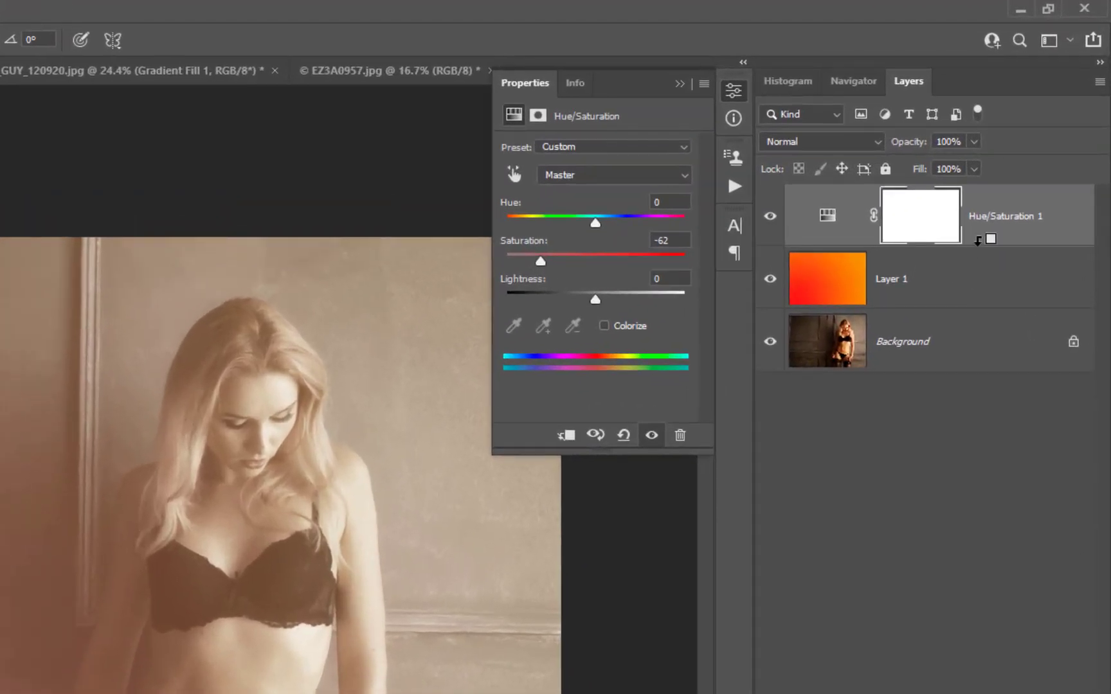
pyautogui.keyDown('alt'); pyautogui.click(1010, 178); pyautogui.keyUp('alt')
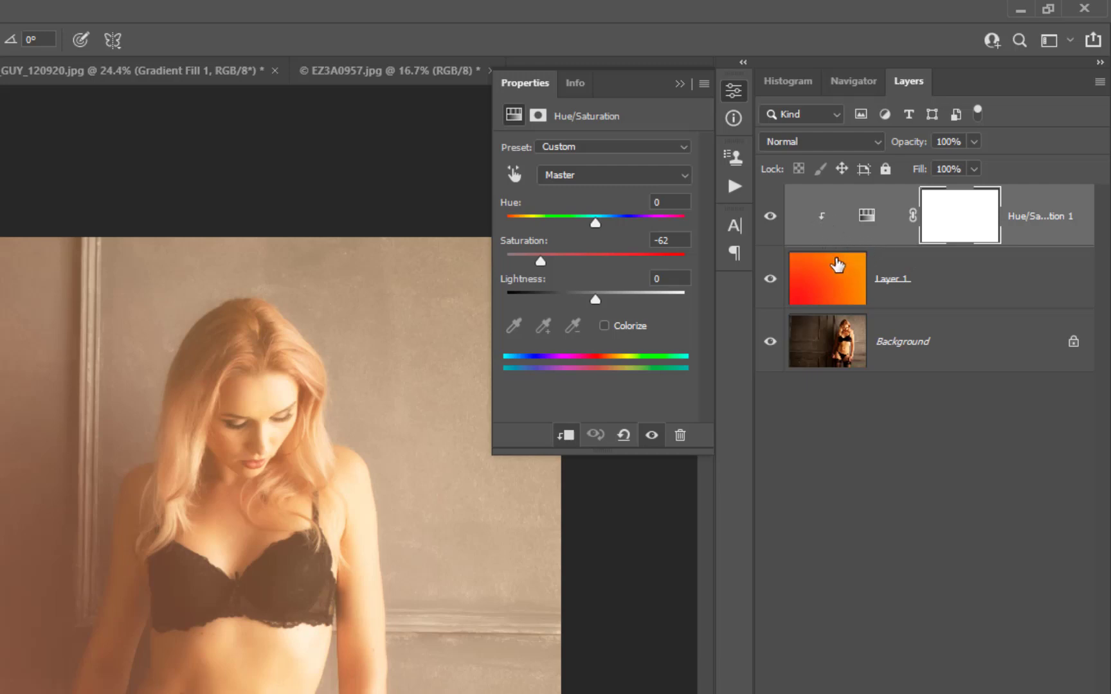
pyautogui.moveTo(547, 259); pyautogui.dragTo(585, 259)
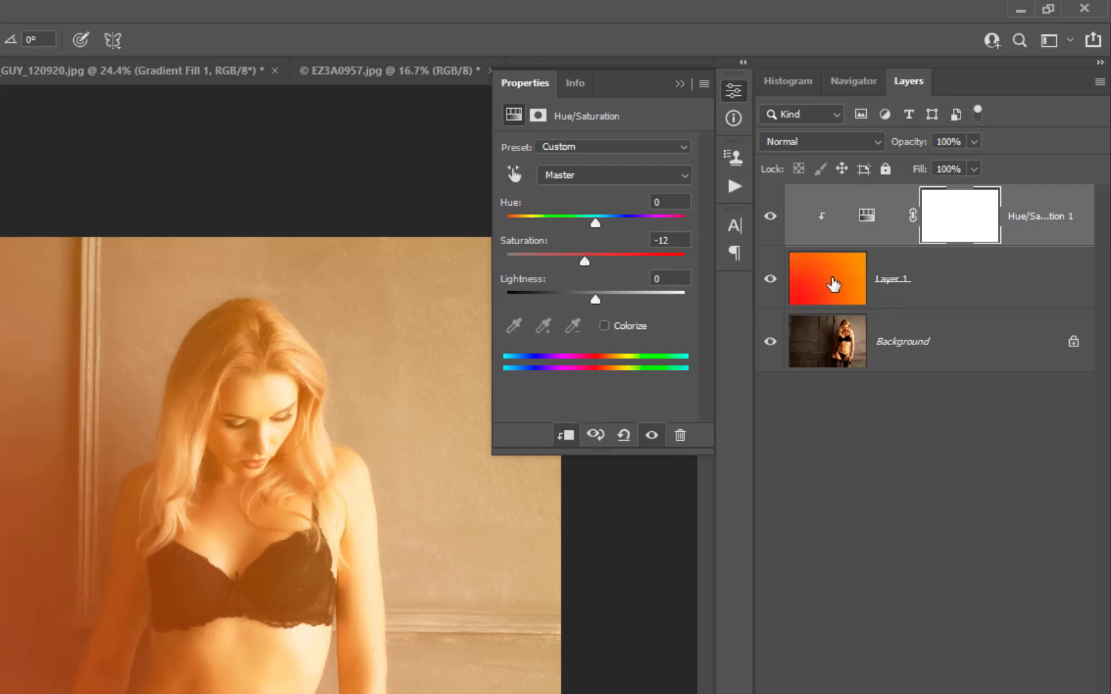
pyautogui.moveTo(594, 221)
pyautogui.mouseDown()
pyautogui.moveTo(632, 219)
pyautogui.moveTo(562, 220)
pyautogui.moveTo(598, 217)
pyautogui.mouseUp()
# Step: With Layer 1 selected, set the foreground colour to blue 1940e7 and the background colour to turquoise
pyautogui.click(839, 283)
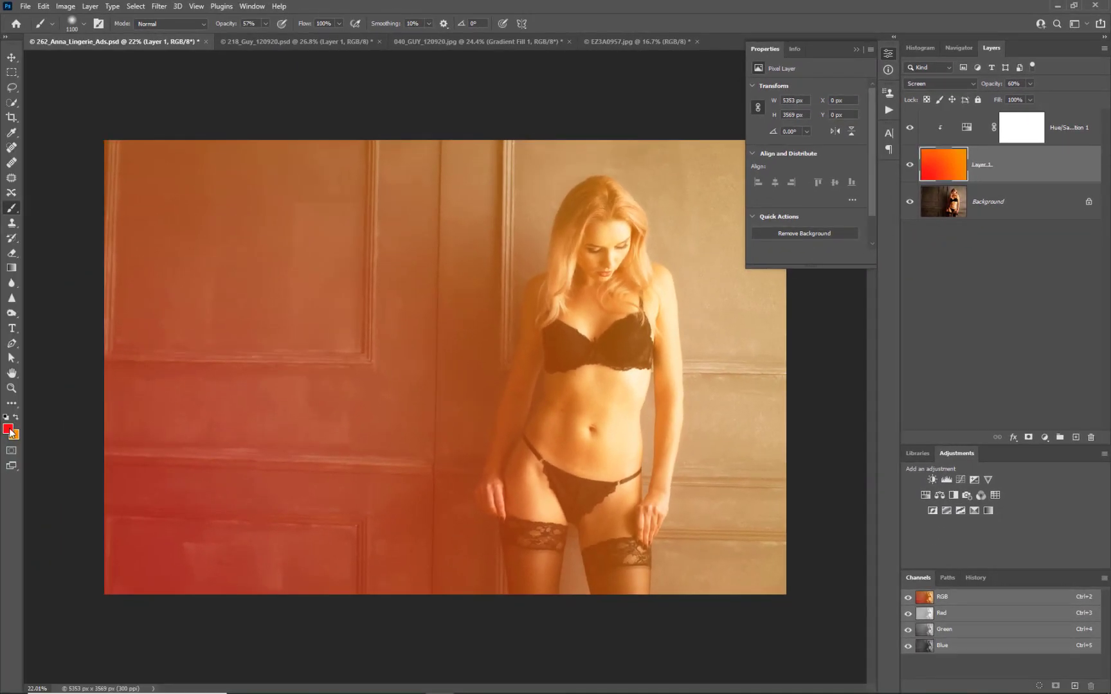
pyautogui.click(8, 430)
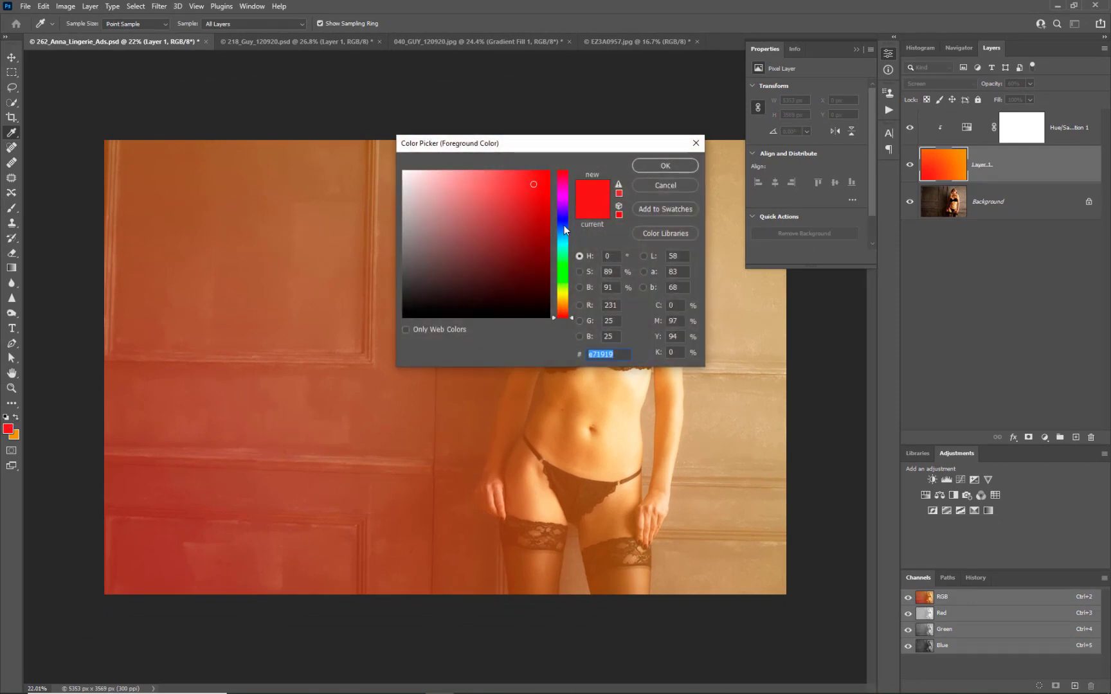
pyautogui.click(564, 225)
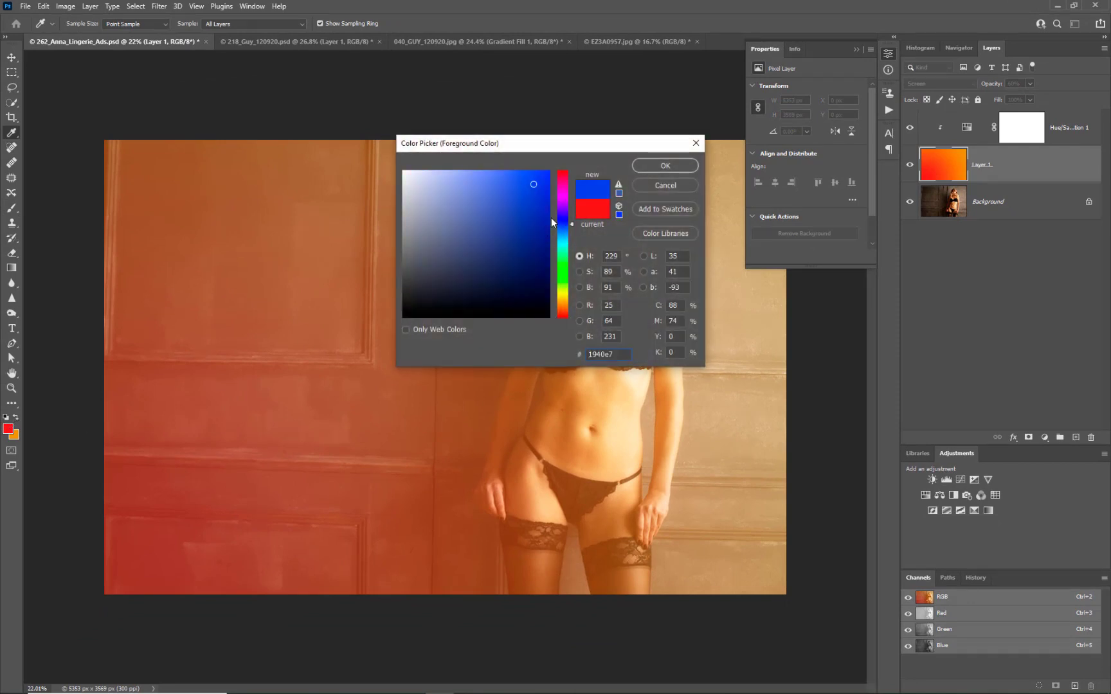
pyautogui.click(669, 164)
pyautogui.click(16, 437)
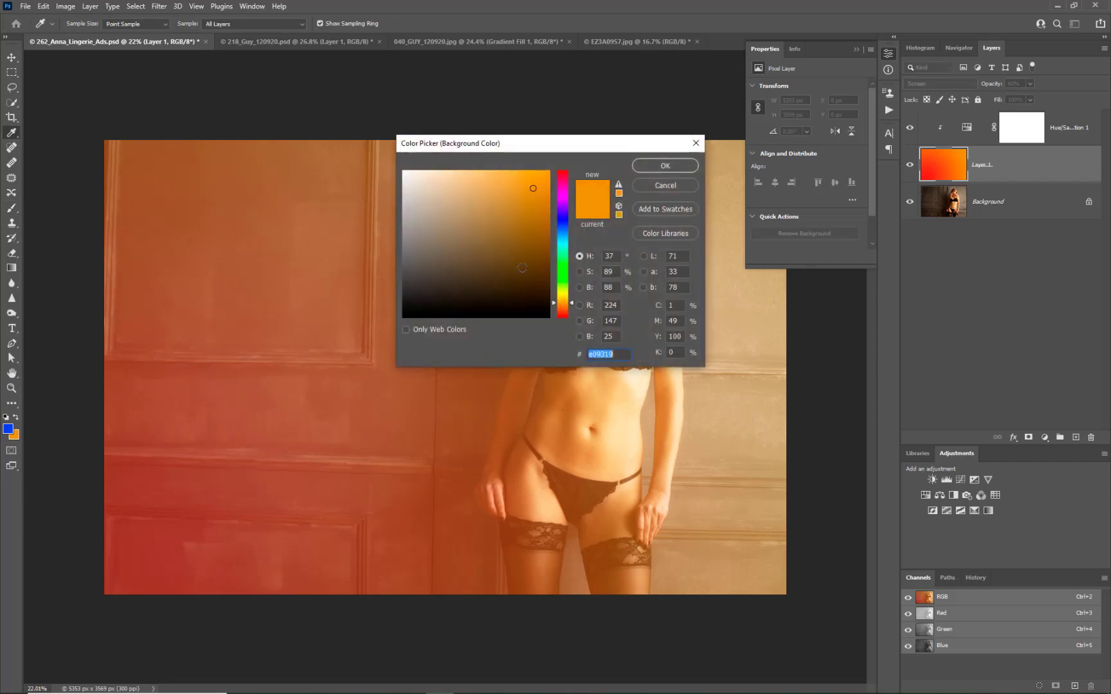
pyautogui.click(561, 251)
pyautogui.click(653, 165)
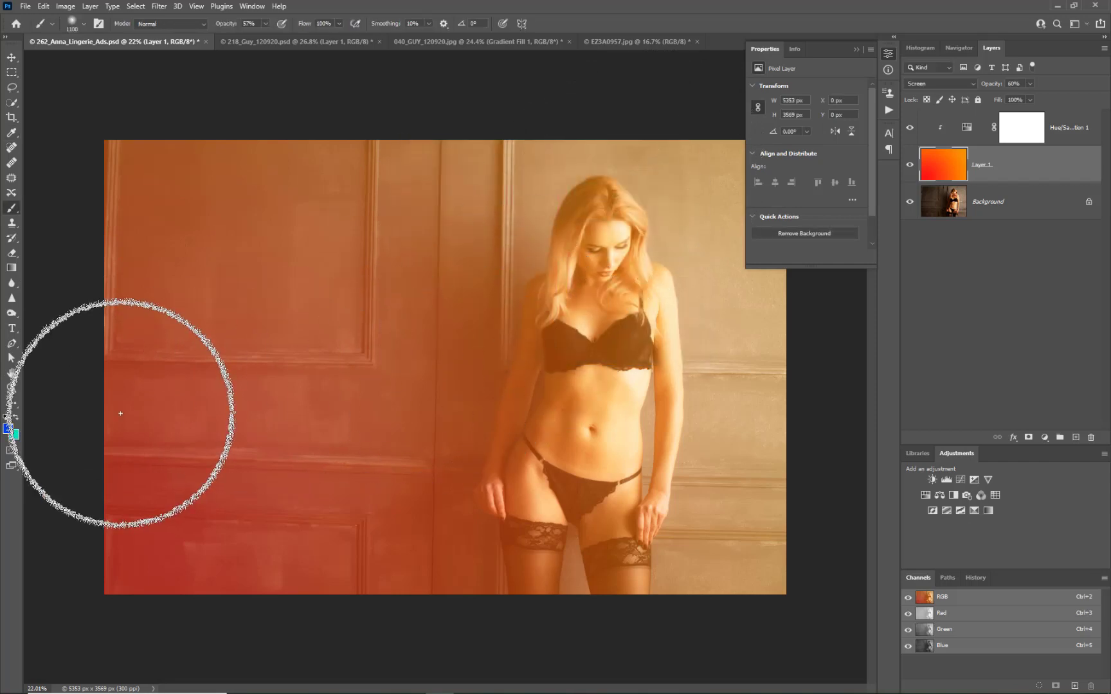
# Step: Add a new layer above Layer 1 and fill it with a diagonal blue-to-turquoise gradient running from lower left to upper right of the photo
pyautogui.click(12, 267)
pyautogui.click(1076, 437)
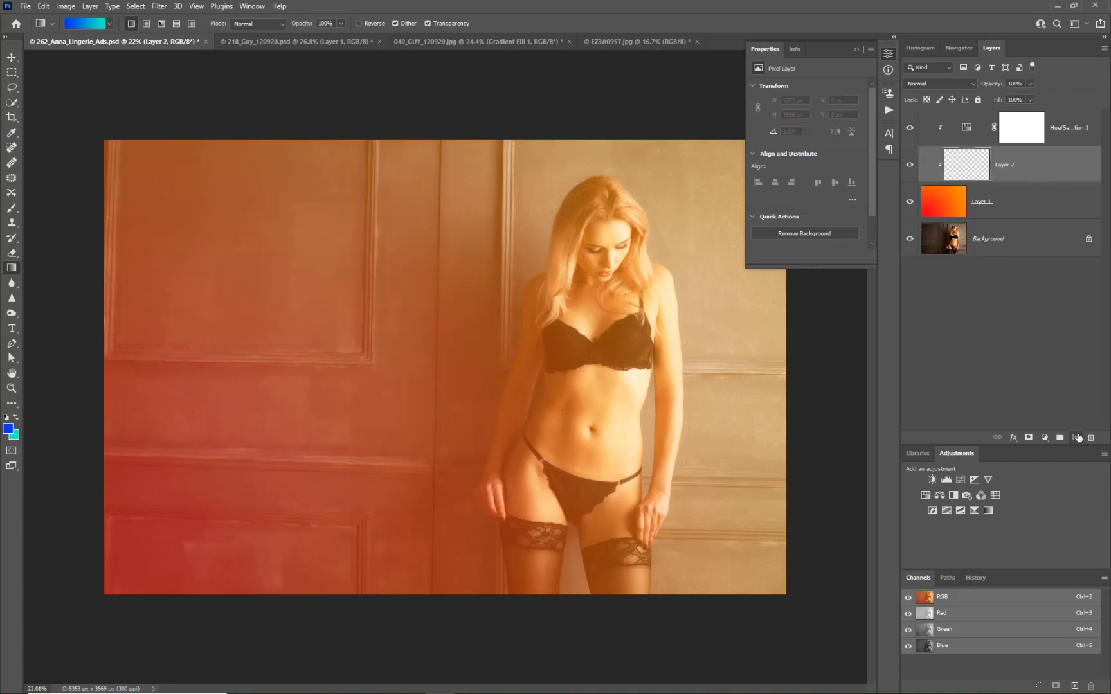
pyautogui.moveTo(255, 451); pyautogui.dragTo(727, 217)
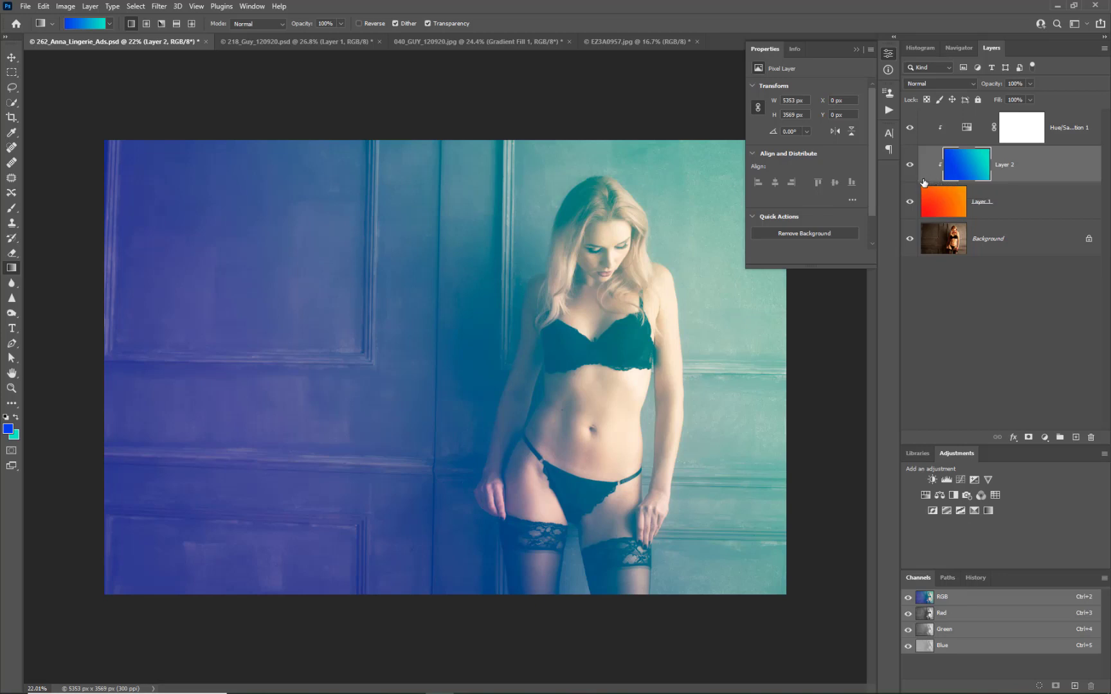
# Step: Hide the Hue/Saturation adjustment layer and play the Light Leak 1 action above the blue gradient layer
pyautogui.click(910, 128)
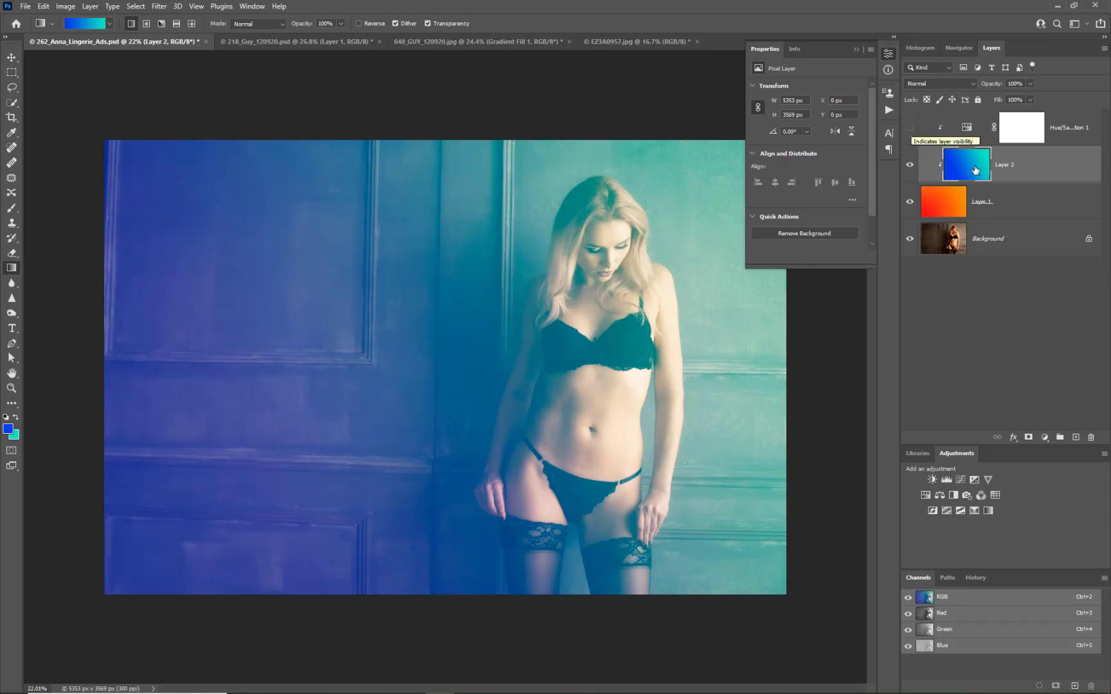
pyautogui.click(888, 112)
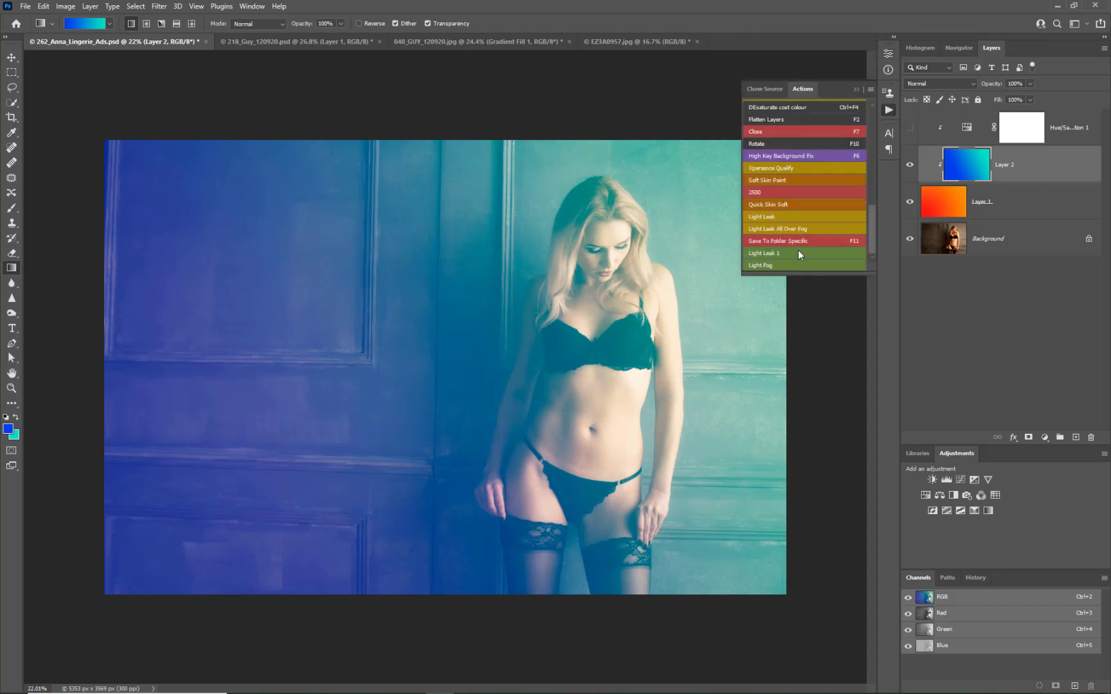
pyautogui.click(797, 251)
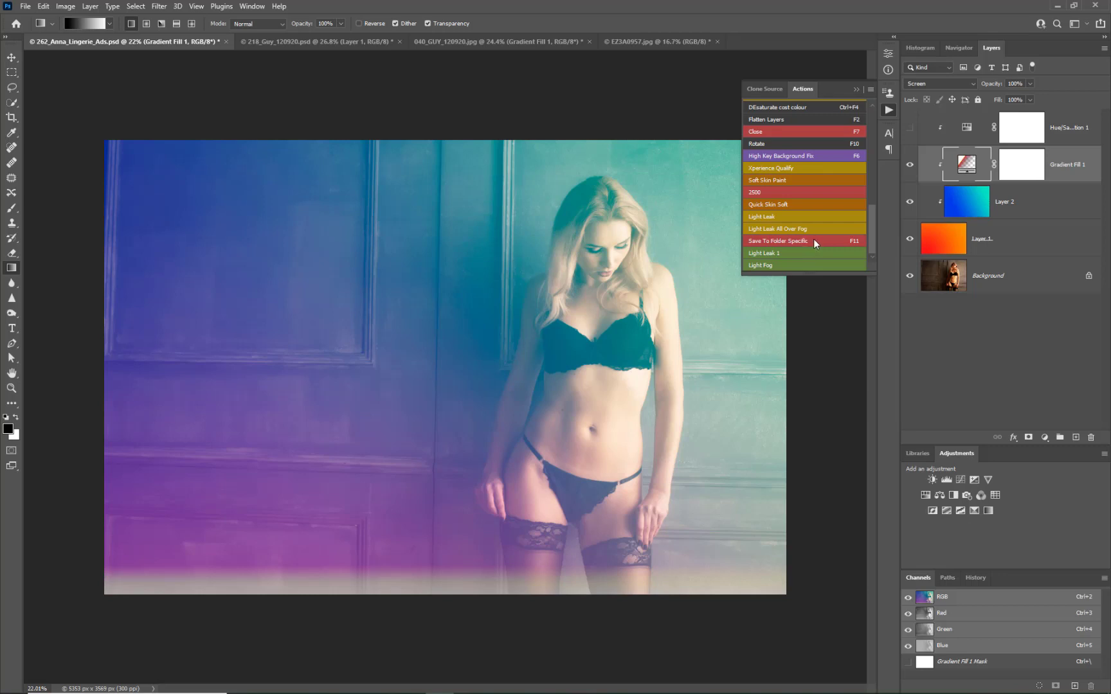
# Step: Switch to 040_GUY_120920.jpg, delete its four gradient fill layers and play the Light Leak 1 action
pyautogui.click(517, 46)
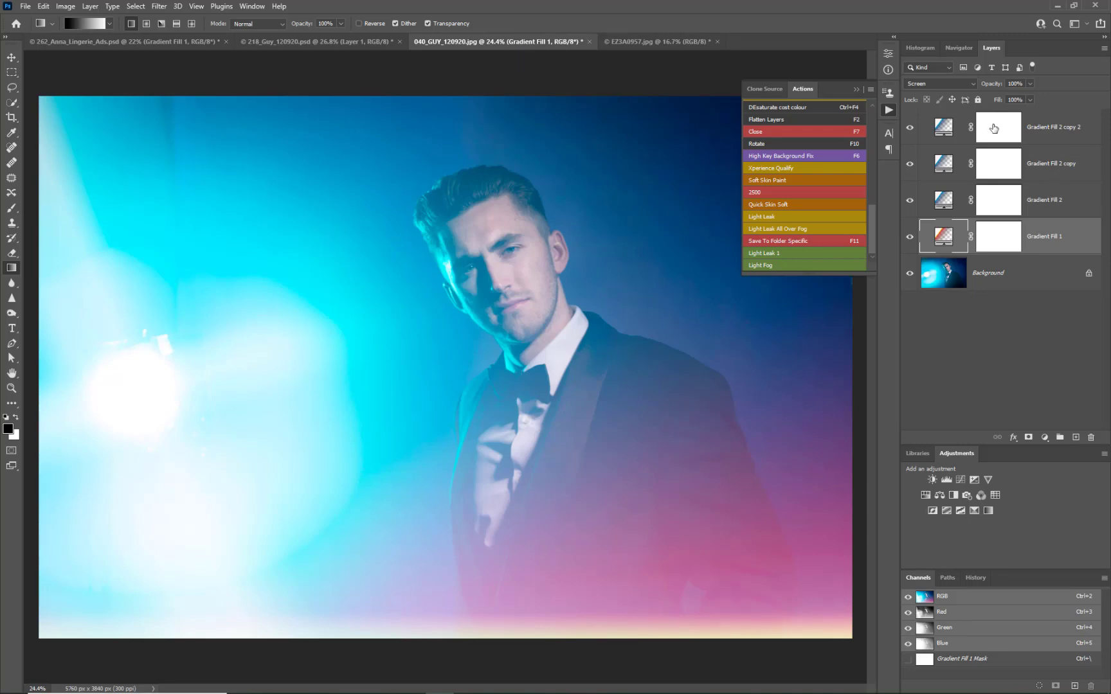
pyautogui.click(945, 128)
pyautogui.keyDown('shift'); pyautogui.click(945, 243); pyautogui.keyUp('shift')
pyautogui.moveTo(942, 132); pyautogui.dragTo(1093, 438)
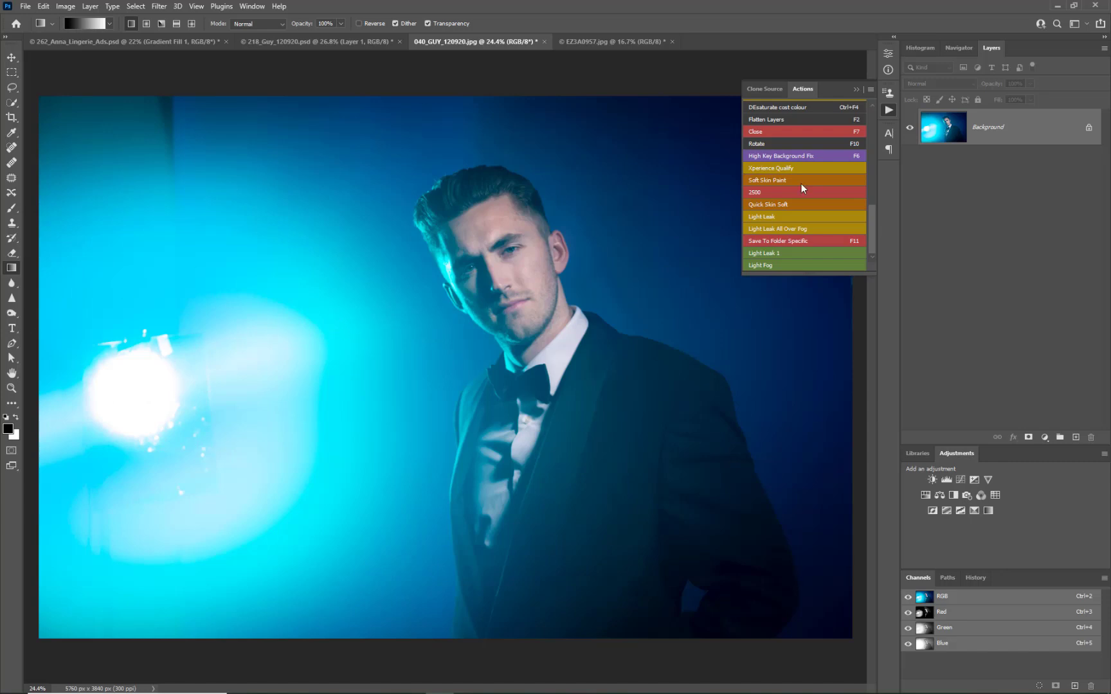
pyautogui.click(800, 253)
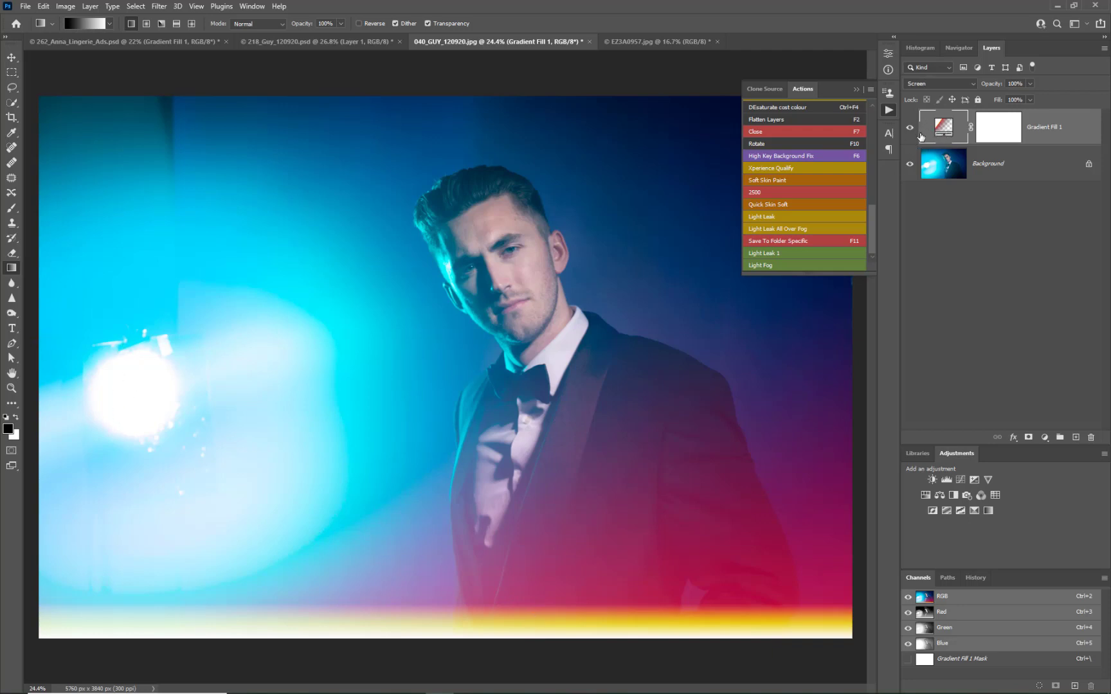
# Step: Sample dark blue from the photo's backdrop as the foreground colour and bright cyan 6bd7fd near the light as the background colour
pyautogui.click(8, 427)
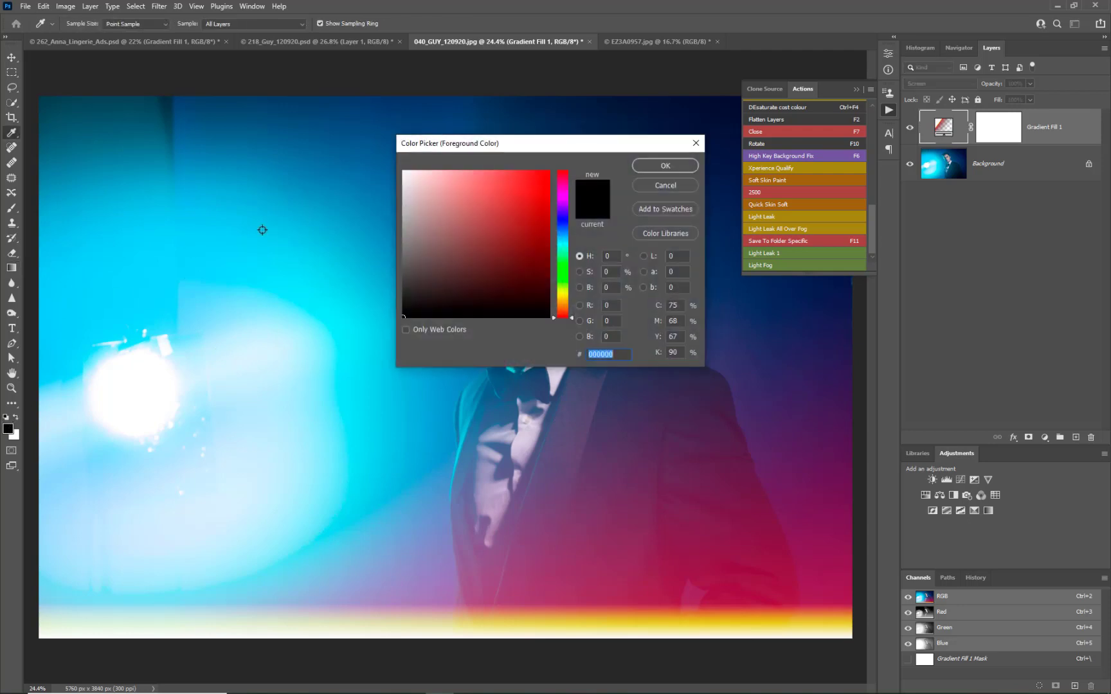
pyautogui.click(360, 137)
pyautogui.click(662, 165)
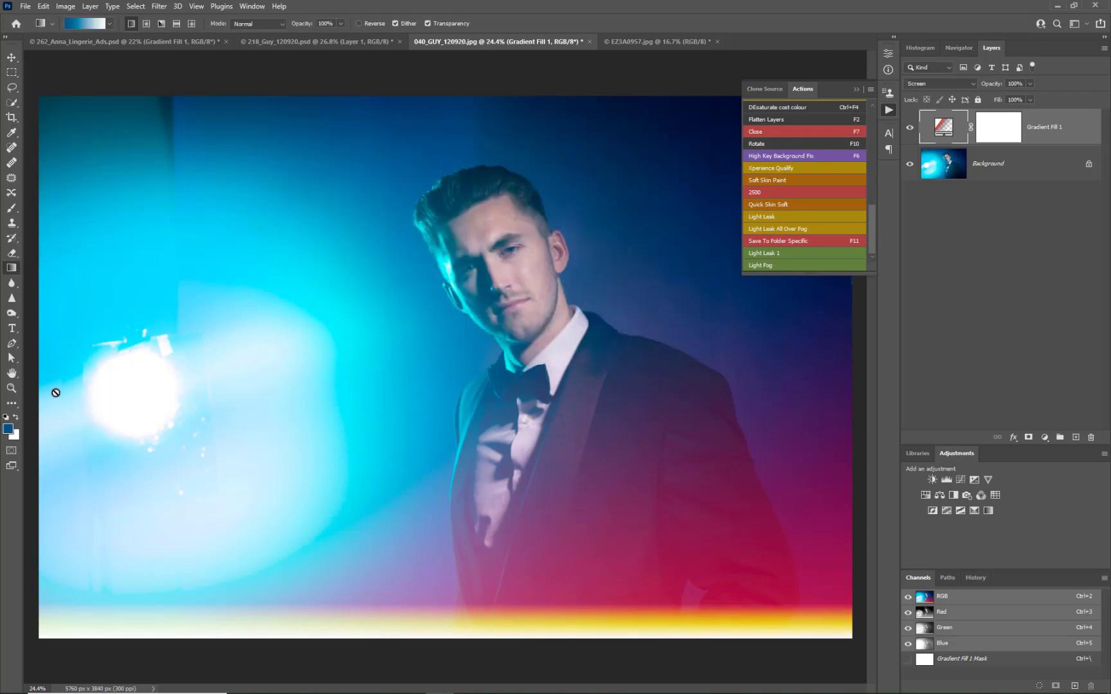
pyautogui.click(14, 435)
pyautogui.click(119, 285)
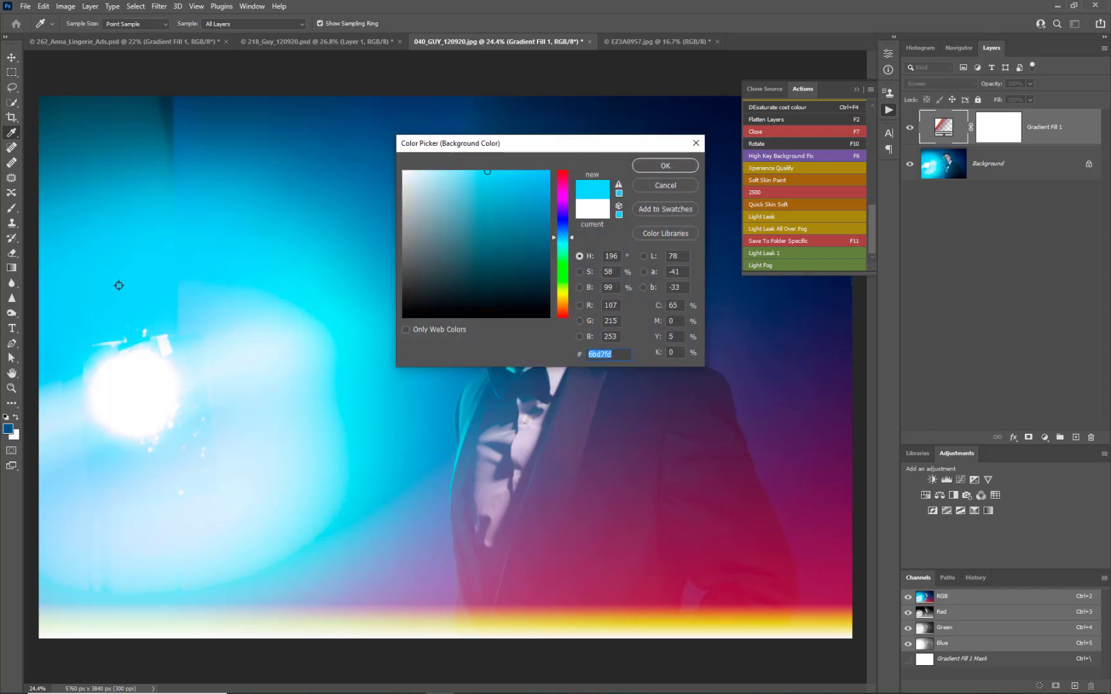
pyautogui.click(646, 165)
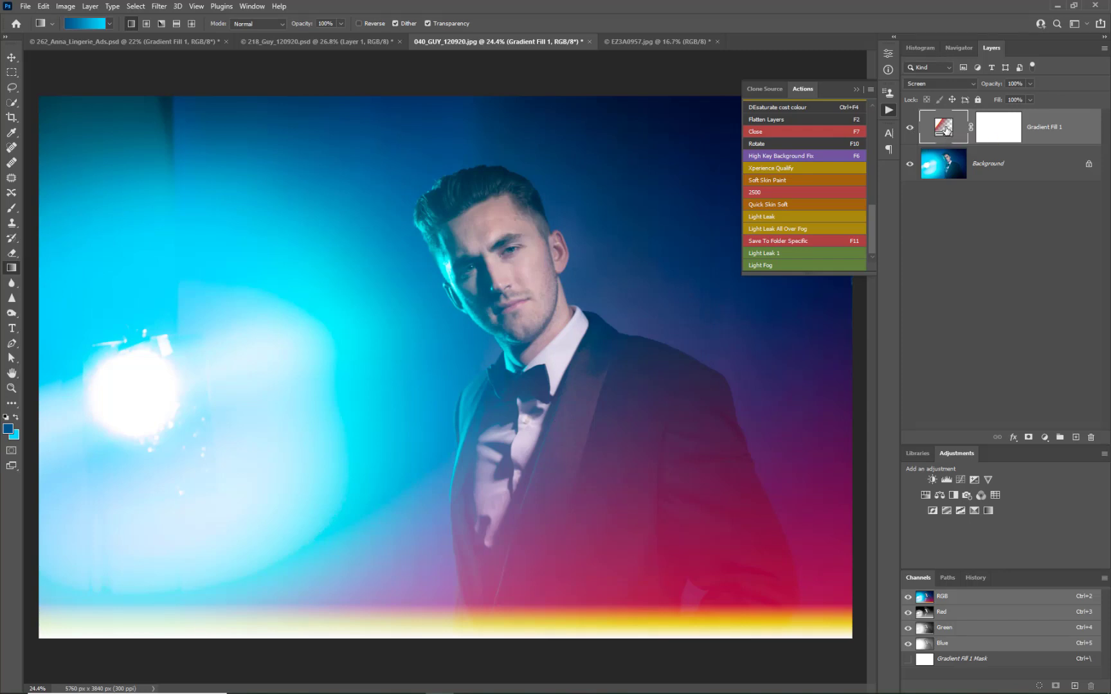
# Step: In the Gradient Fill 1 gradient, recolour the yellow stop to cyan 6bd7fd and the red stop to the dark blue foreground colour
pyautogui.doubleClick(945, 131)
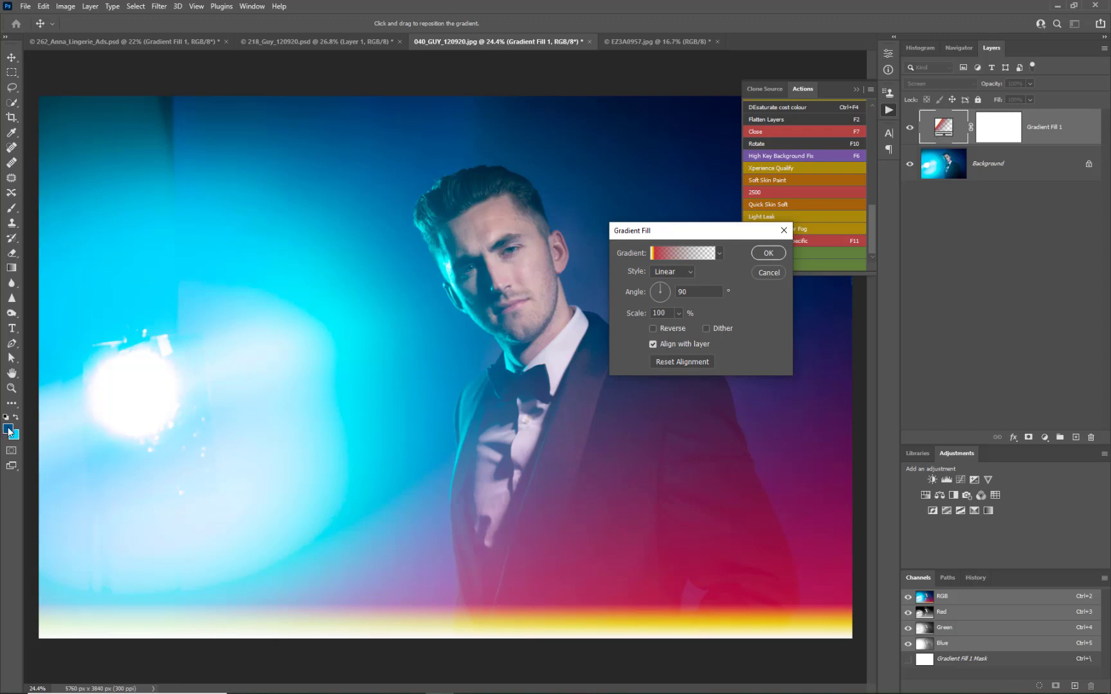
pyautogui.click(662, 255)
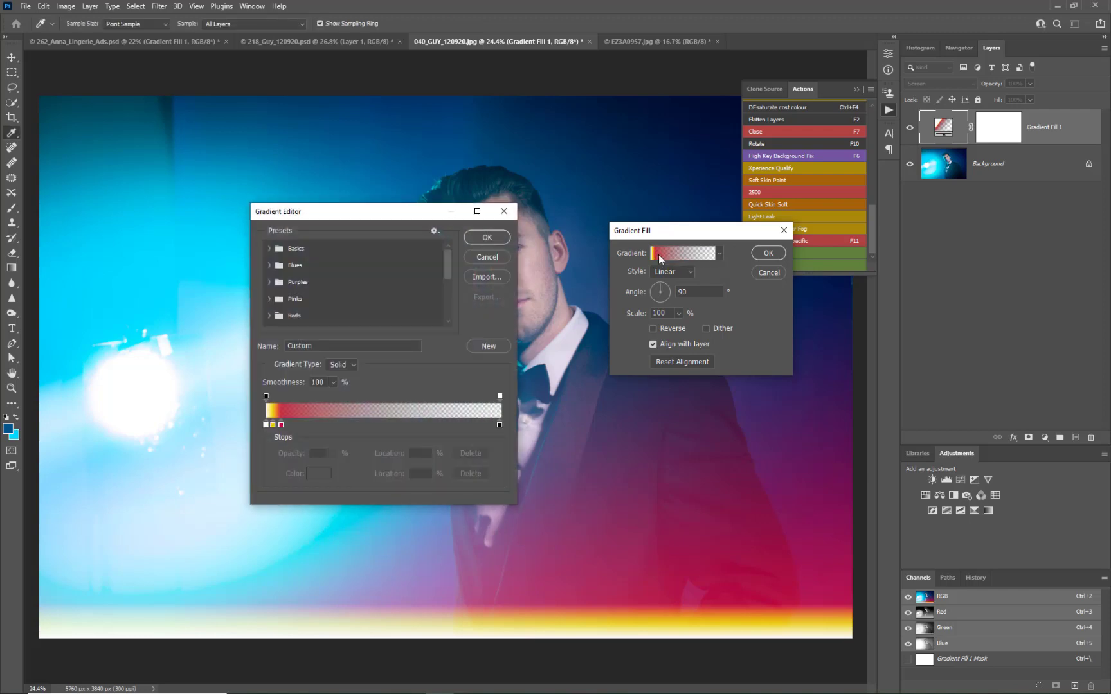
pyautogui.click(273, 425)
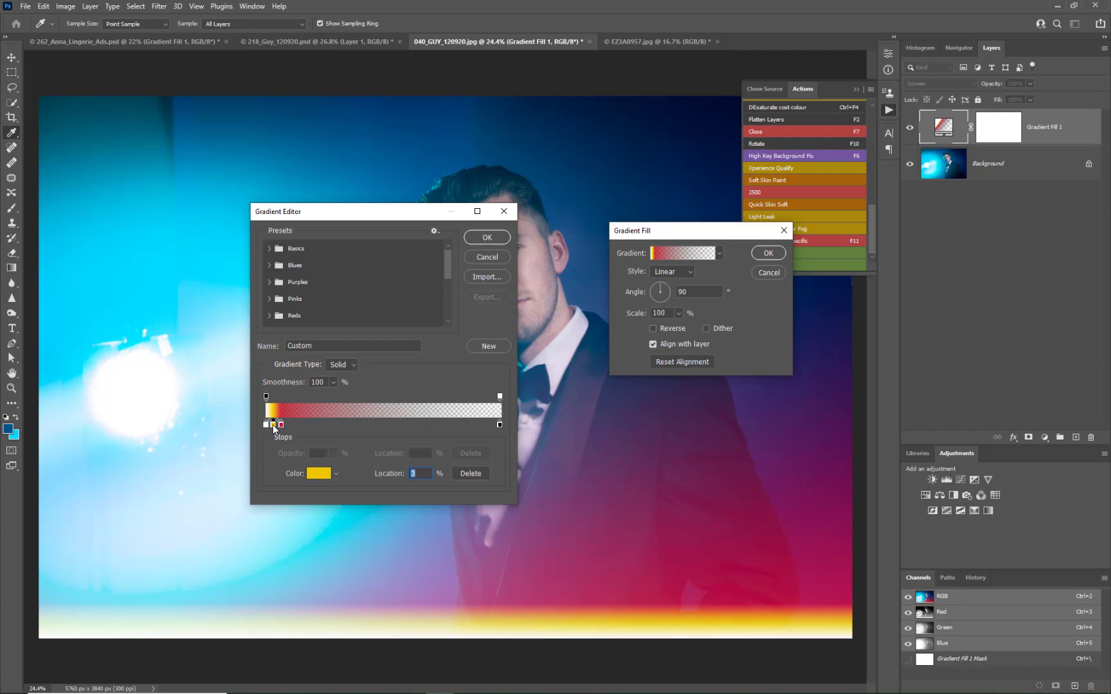
pyautogui.click(319, 473)
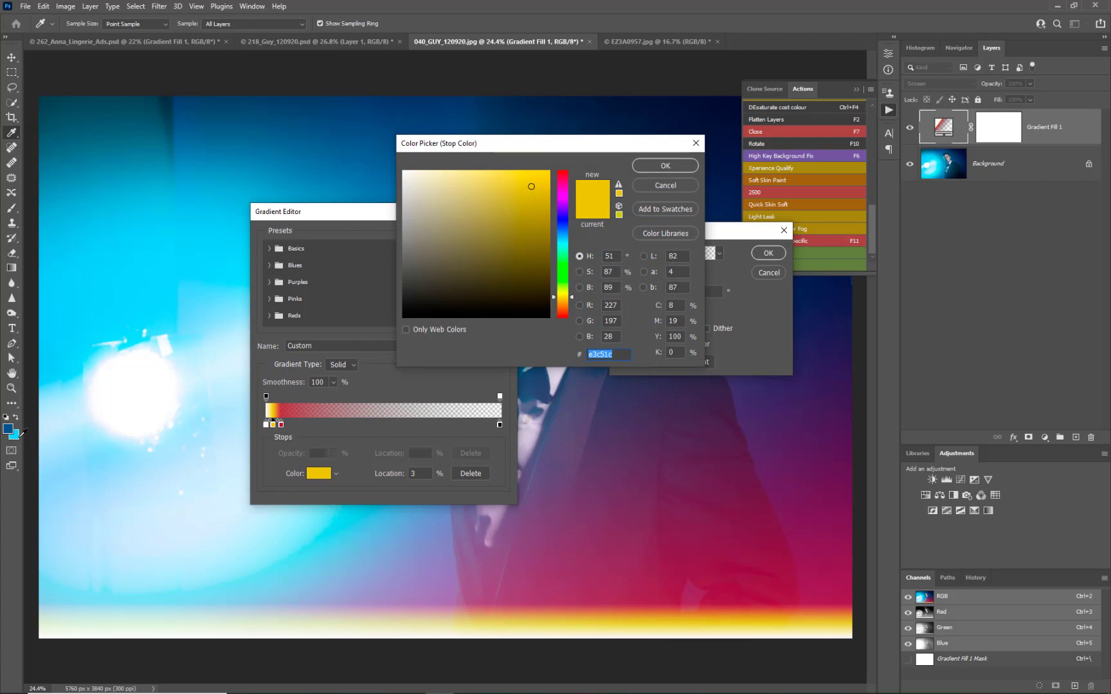
pyautogui.click(178, 393)
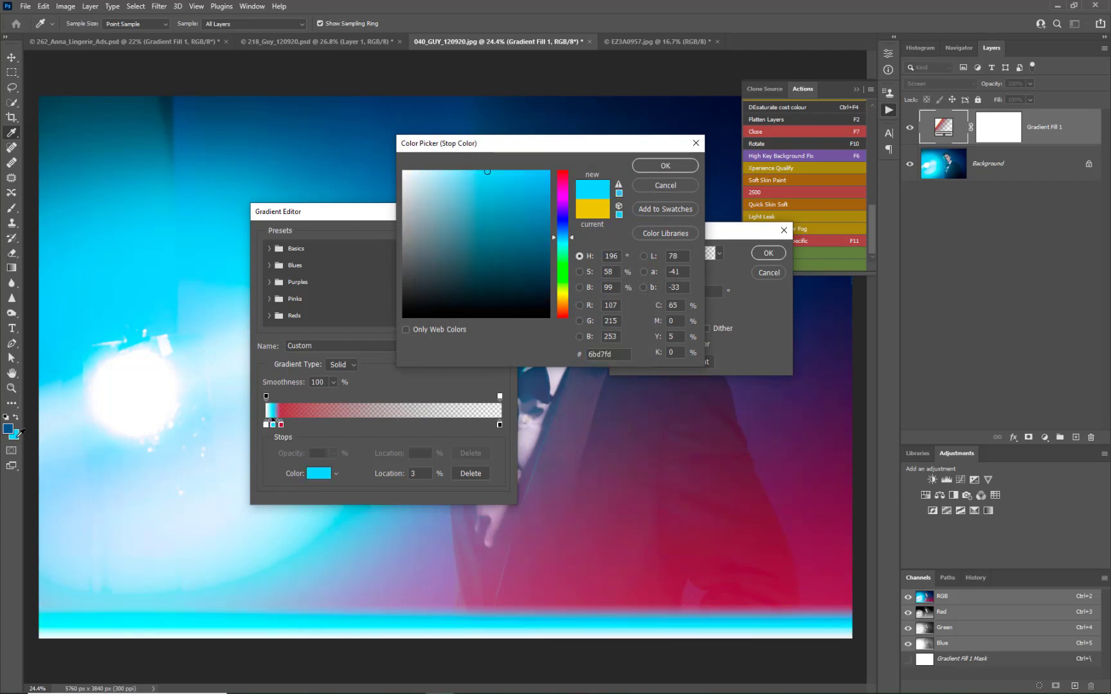
pyautogui.click(662, 167)
pyautogui.click(281, 425)
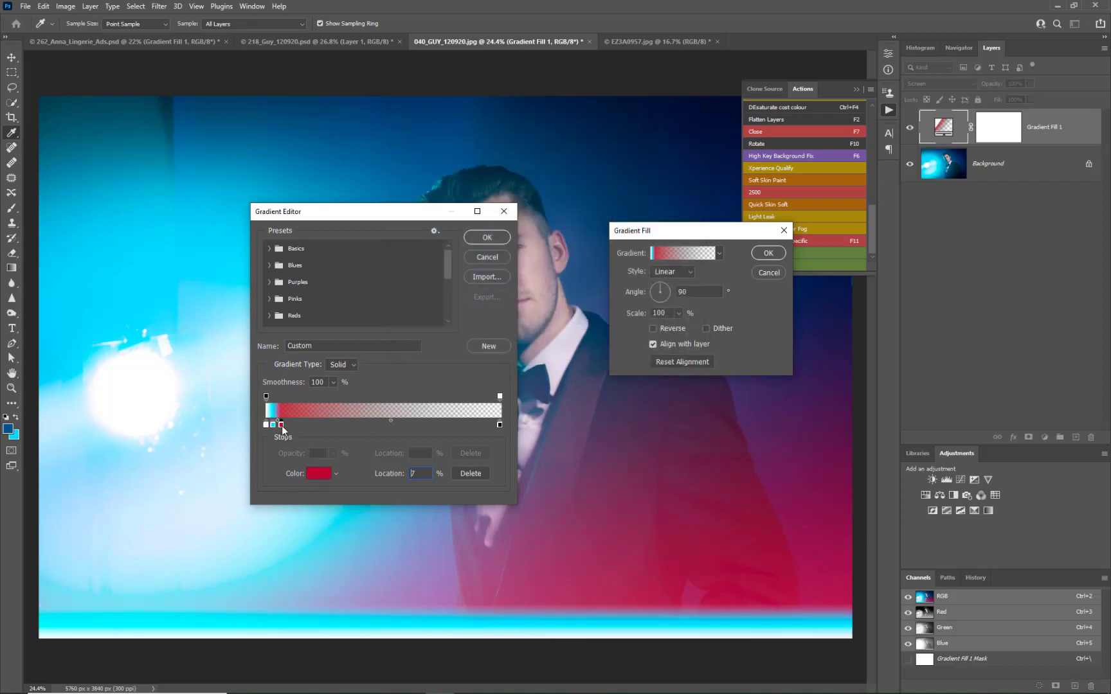
pyautogui.click(9, 429)
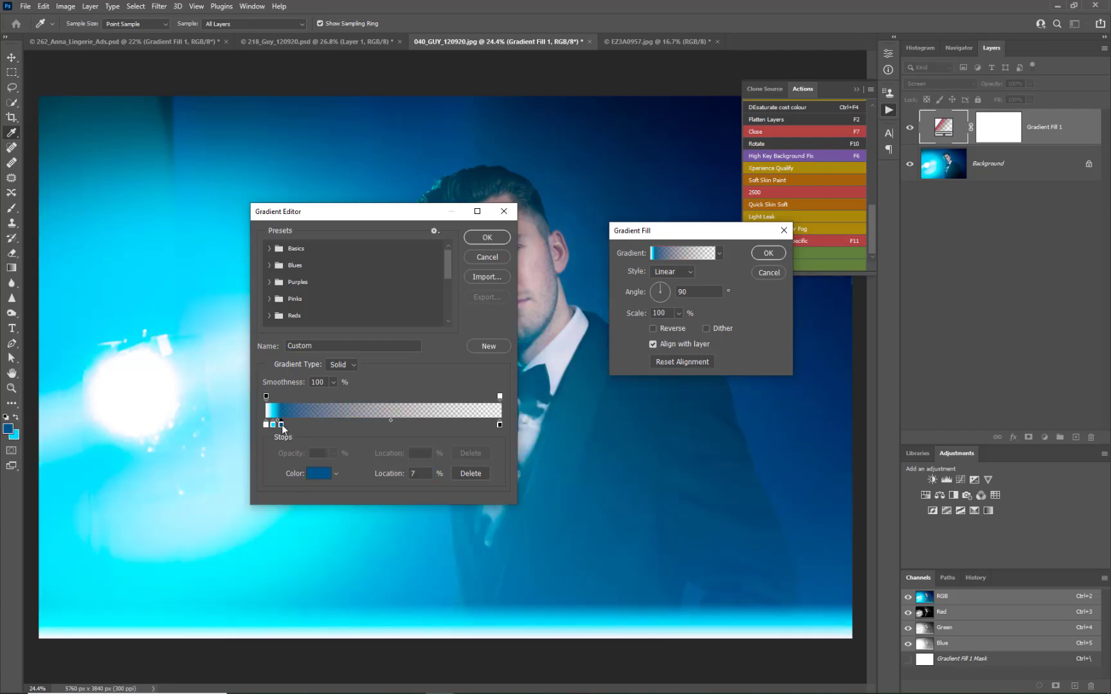
# Step: Place the gradient's cyan stop at 5%, recolour it green 6bfdb0, and adjust the dark blue stop's position beside it
pyautogui.moveTo(281, 425)
pyautogui.mouseDown()
pyautogui.moveTo(291, 425)
pyautogui.moveTo(279, 425)
pyautogui.mouseUp()
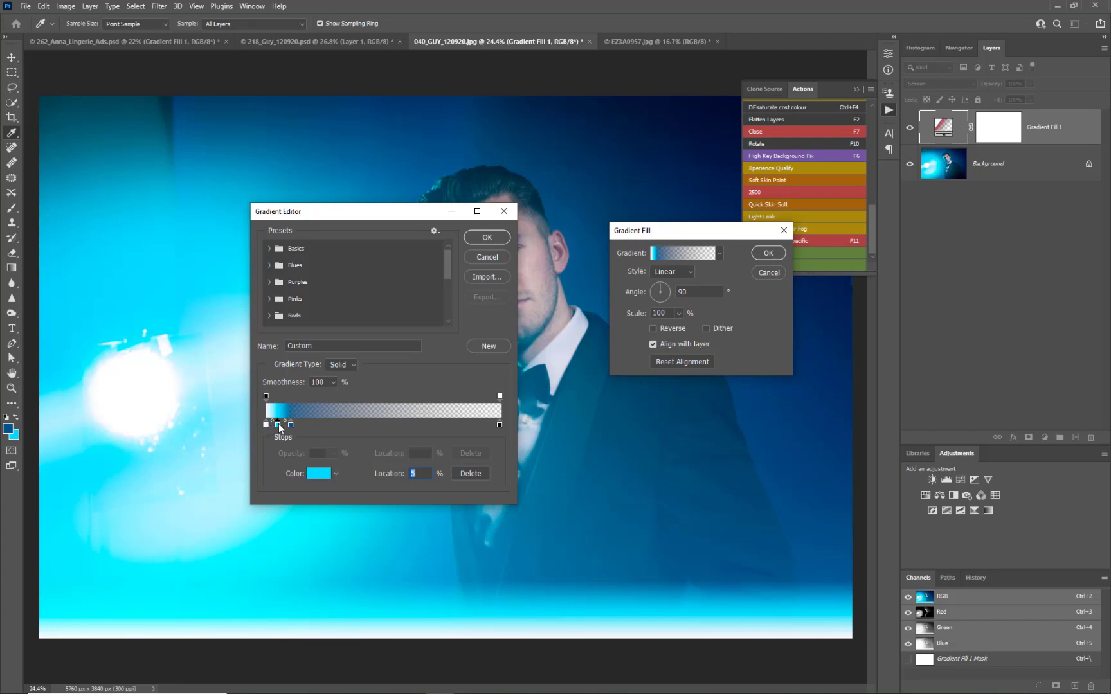
pyautogui.click(318, 473)
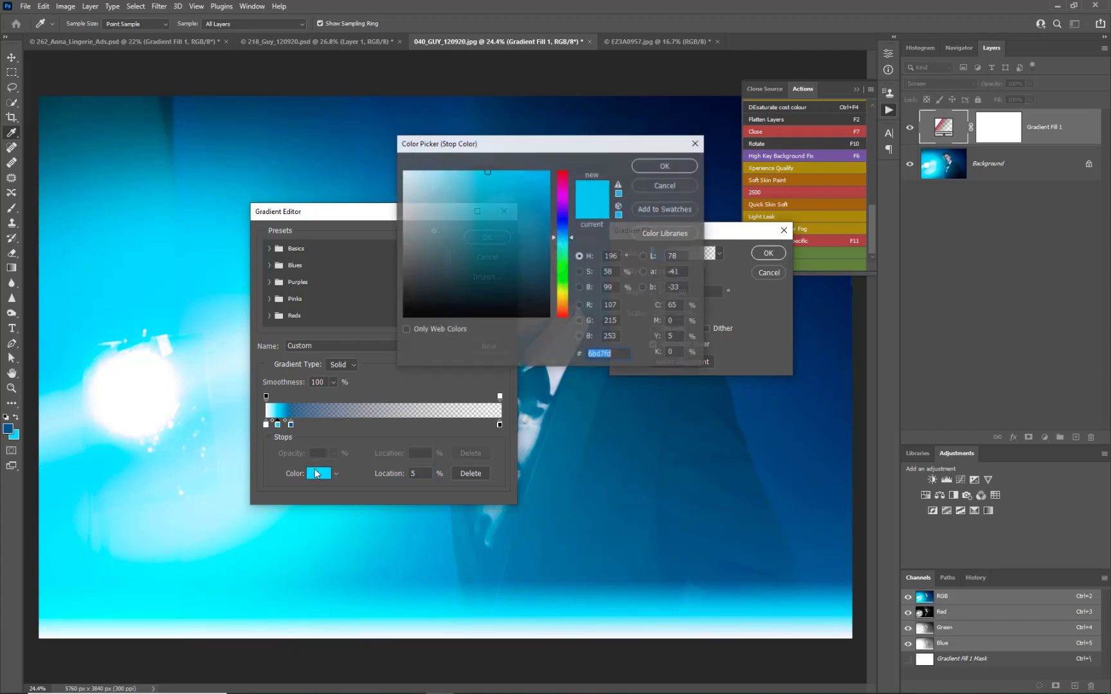
pyautogui.click(566, 259)
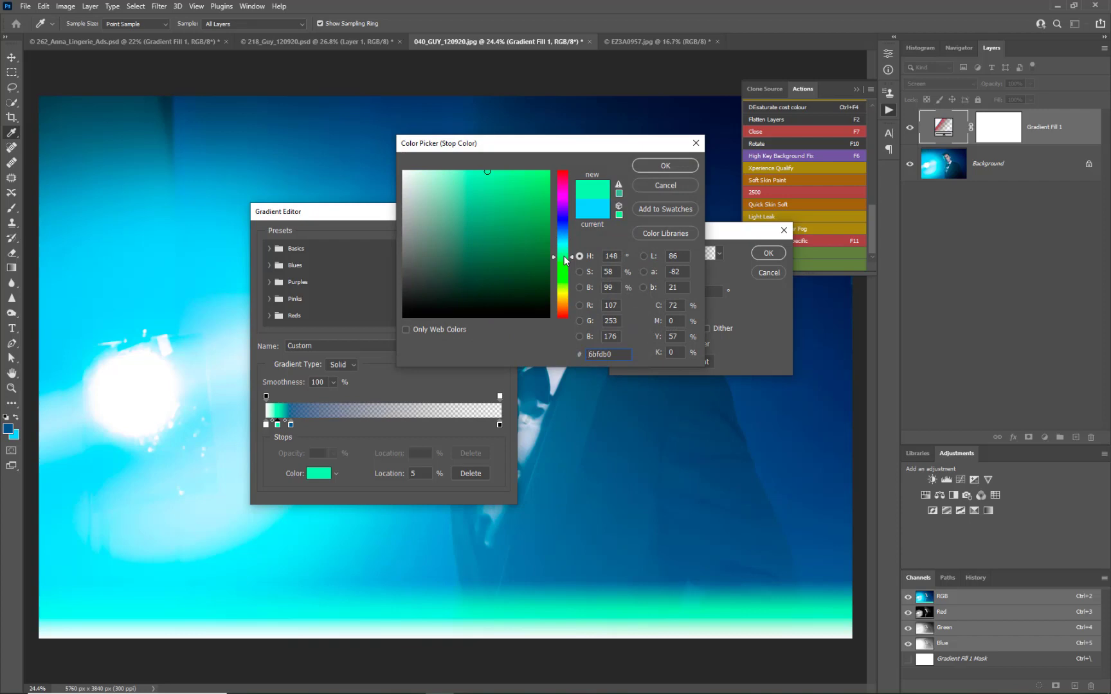
pyautogui.click(650, 165)
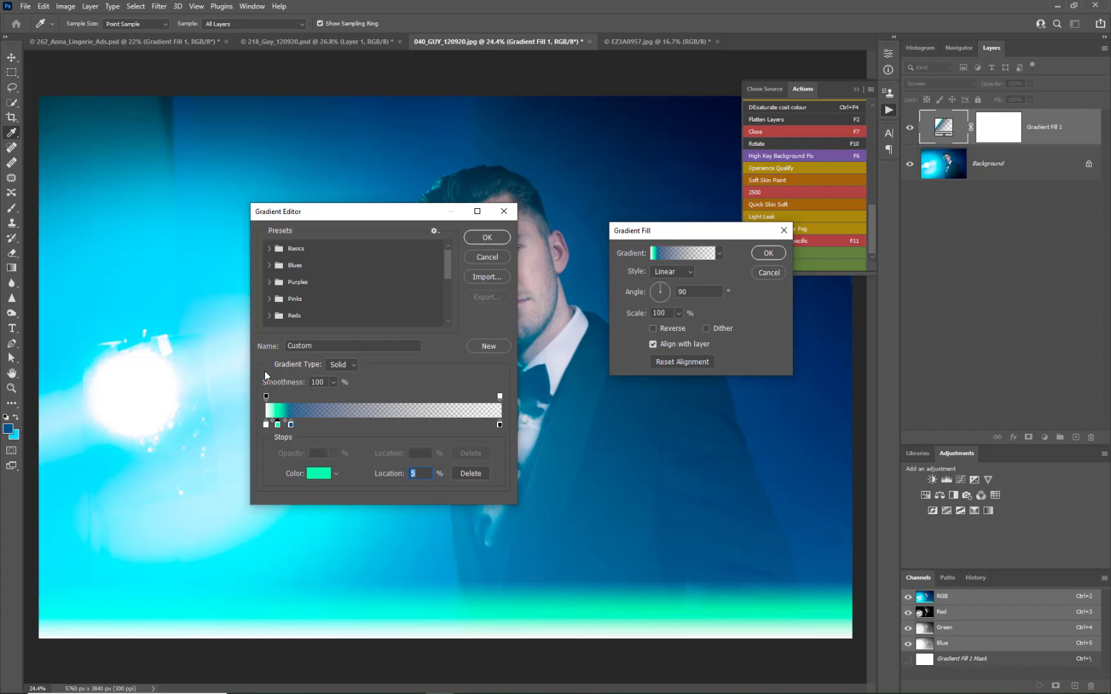
pyautogui.click(291, 425)
pyautogui.moveTo(290, 427); pyautogui.dragTo(286, 427)
pyautogui.click(485, 238)
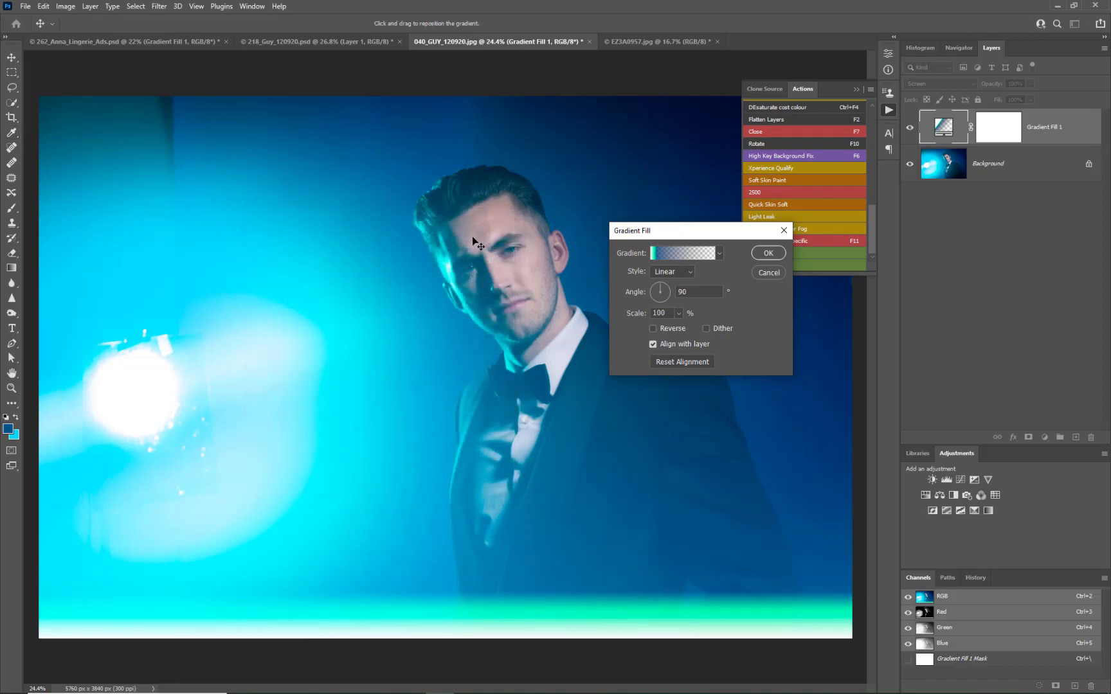
# Step: Change the gradient fill's style to Reflected and set its angle to -144.31°
pyautogui.moveTo(661, 617); pyautogui.dragTo(615, 523)
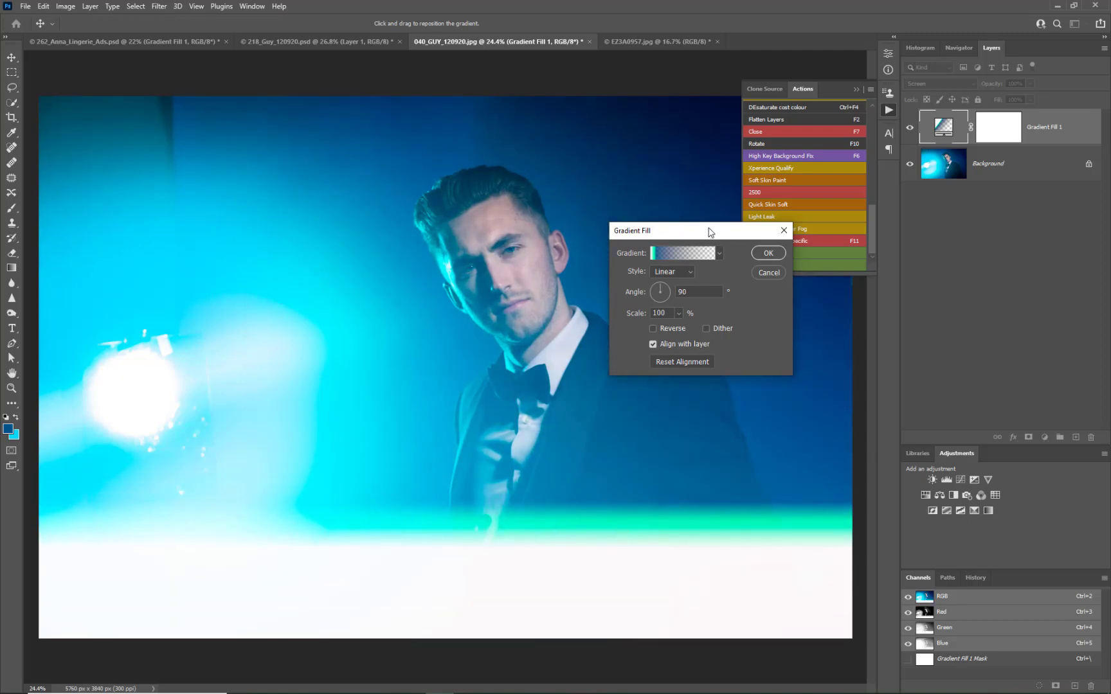
pyautogui.moveTo(585, 523); pyautogui.dragTo(523, 615)
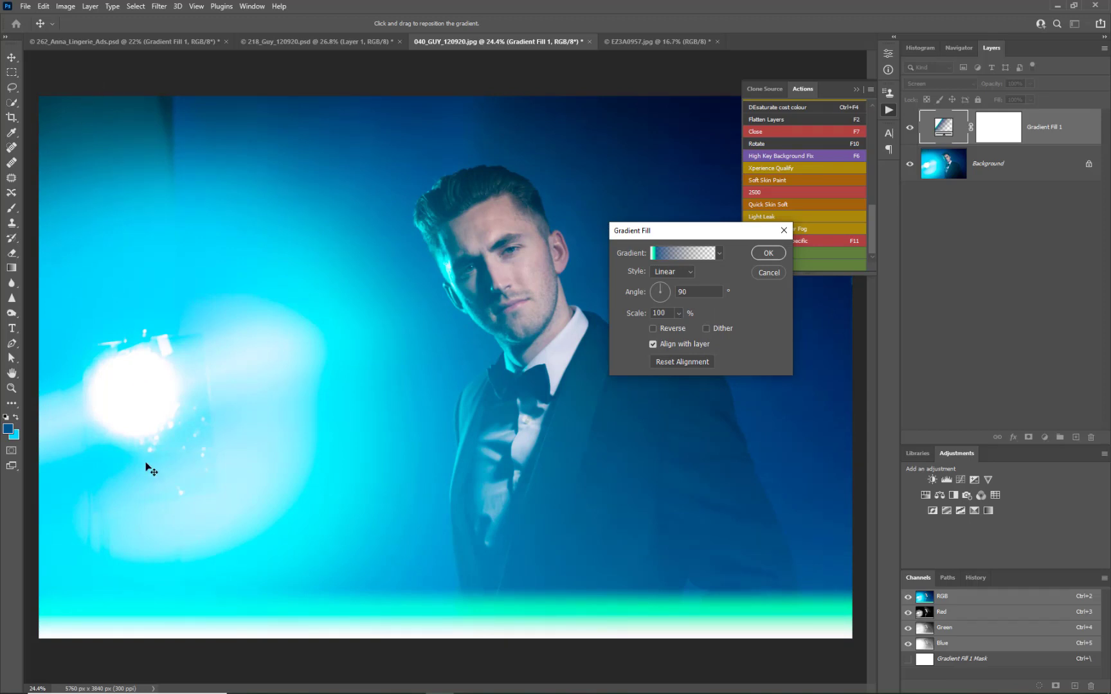
pyautogui.click(684, 276)
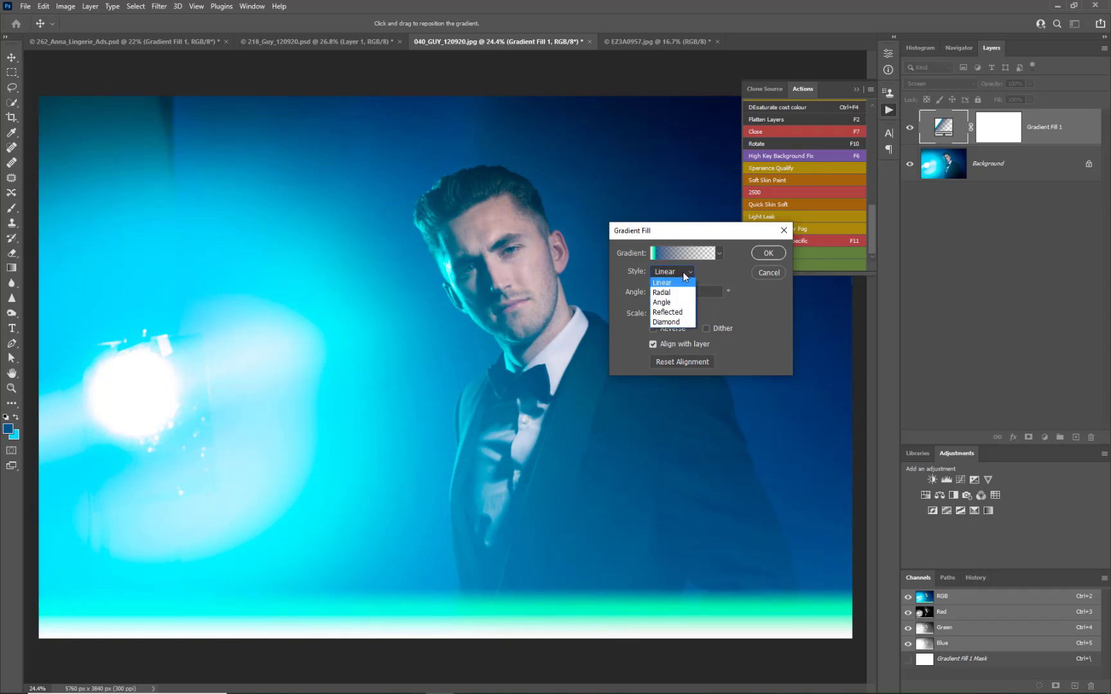
pyautogui.click(669, 312)
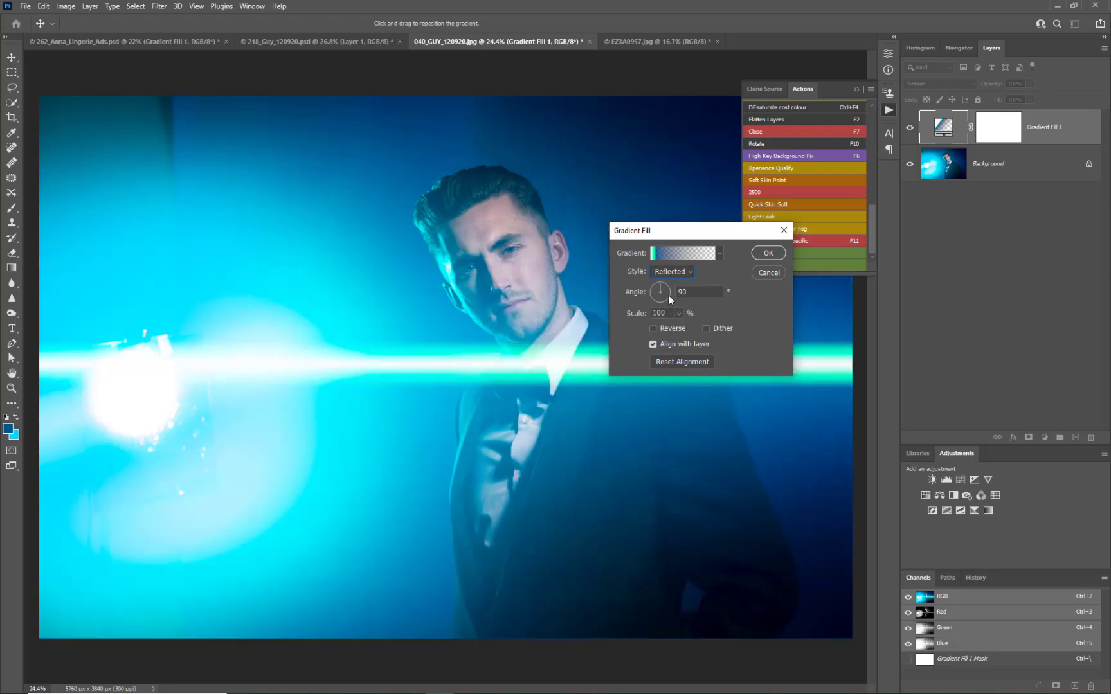
pyautogui.click(669, 298)
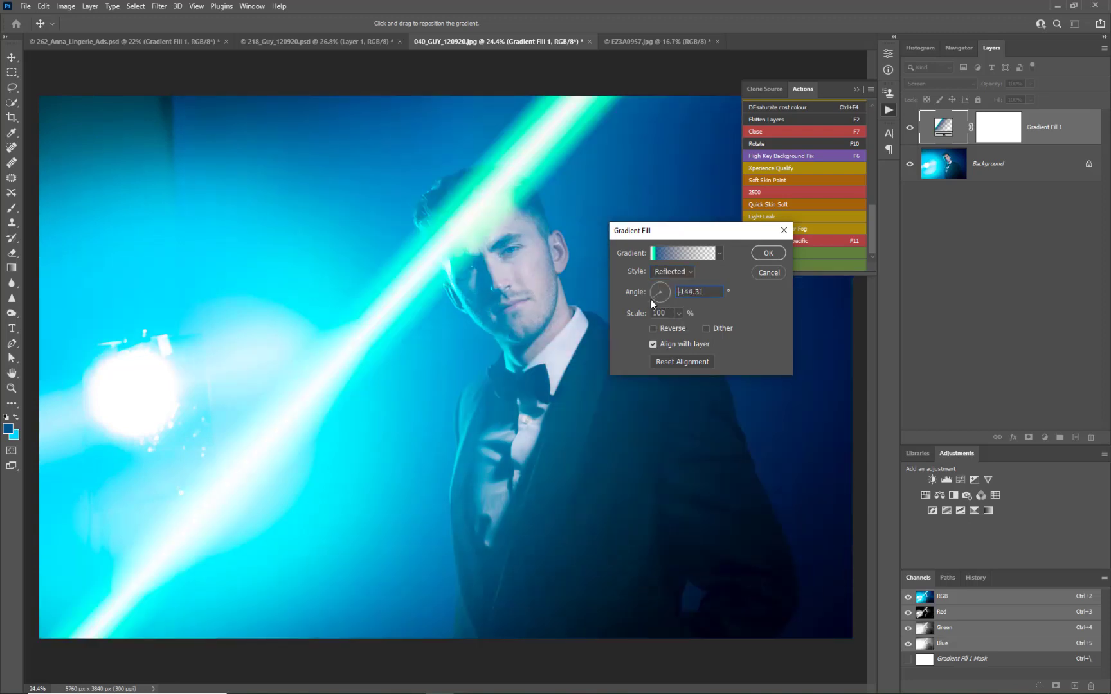
# Step: Move the light streak over the bright lamp behind the man and set the gradient's scale to 253%
pyautogui.moveTo(337, 352); pyautogui.dragTo(139, 378)
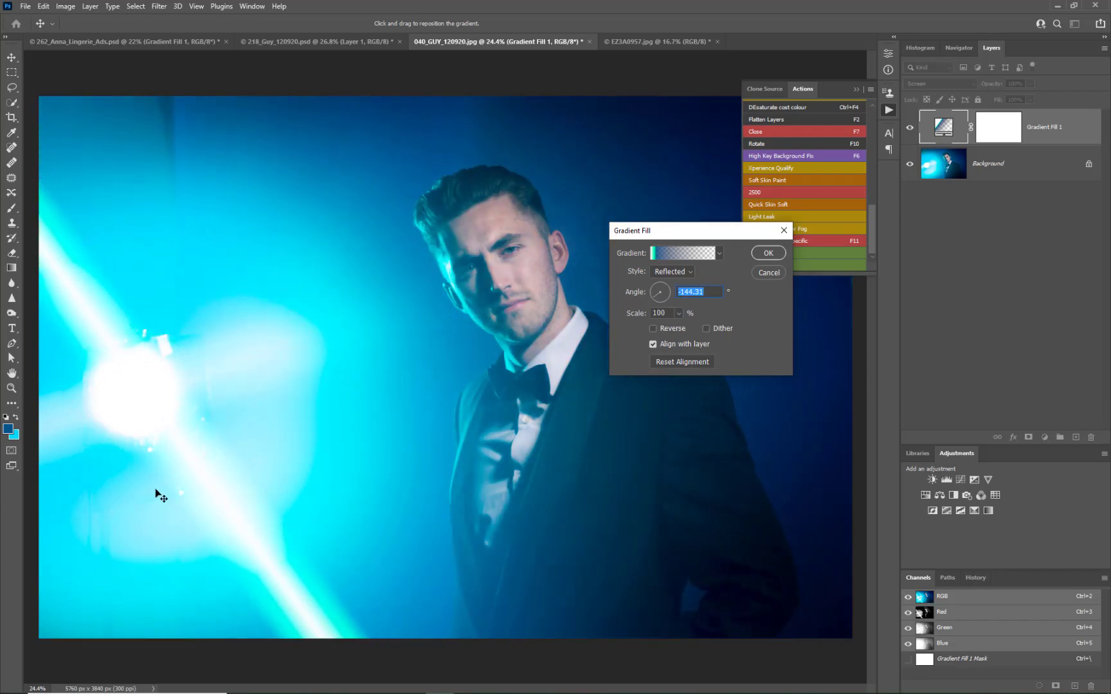
pyautogui.moveTo(134, 396); pyautogui.dragTo(142, 395)
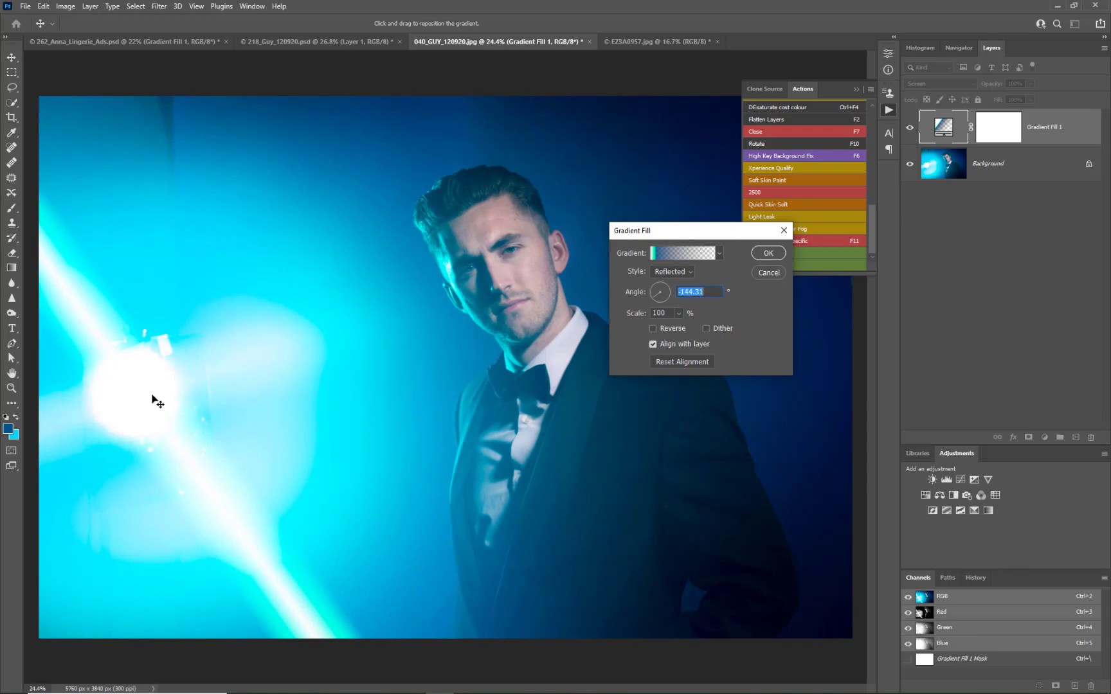
pyautogui.click(679, 314)
pyautogui.moveTo(680, 325); pyautogui.dragTo(684, 325)
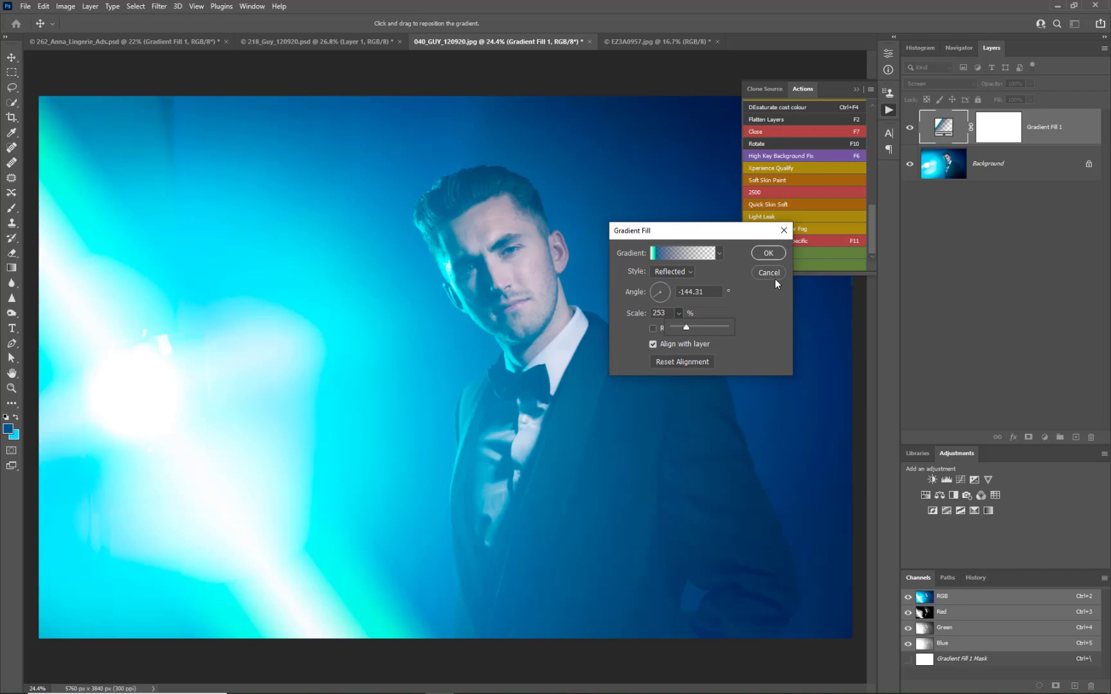
pyautogui.click(768, 254)
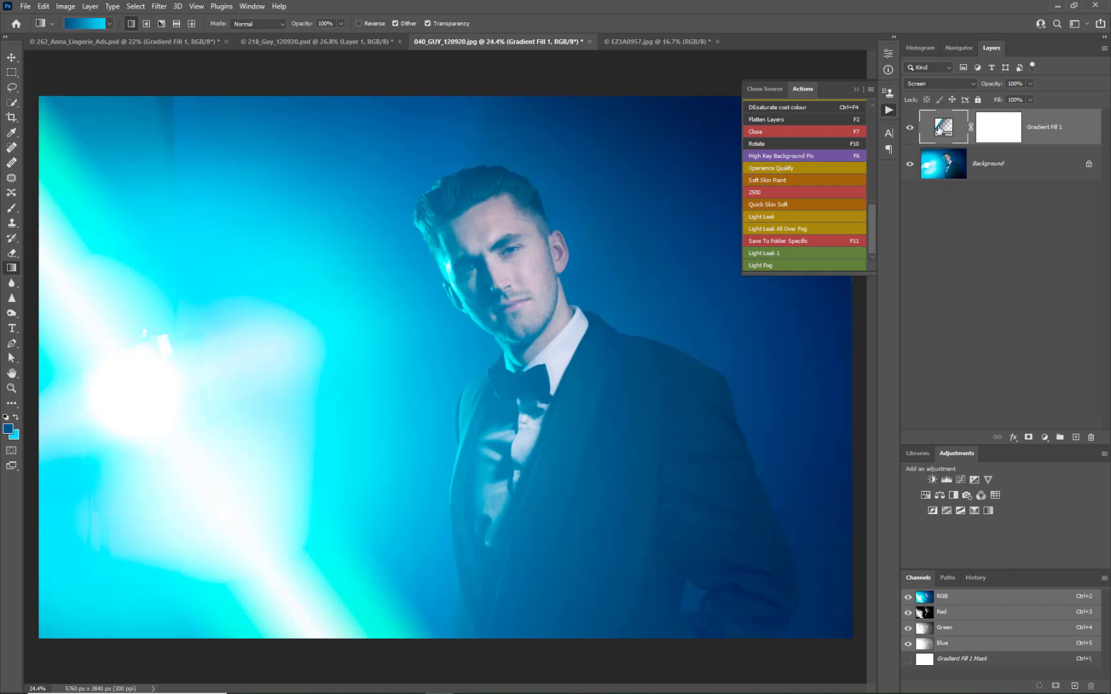
# Step: Duplicate the Gradient Fill 1 layer and set the copy's gradient scale to 649%
pyautogui.hotkey('ctrl', 'j')
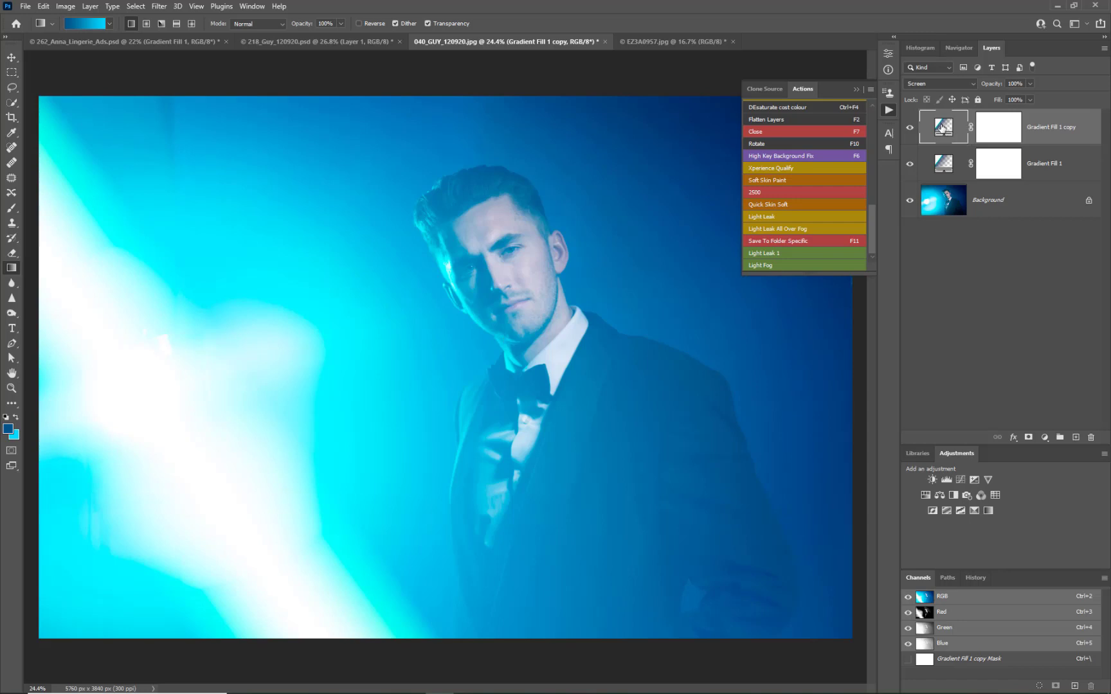
pyautogui.doubleClick(943, 127)
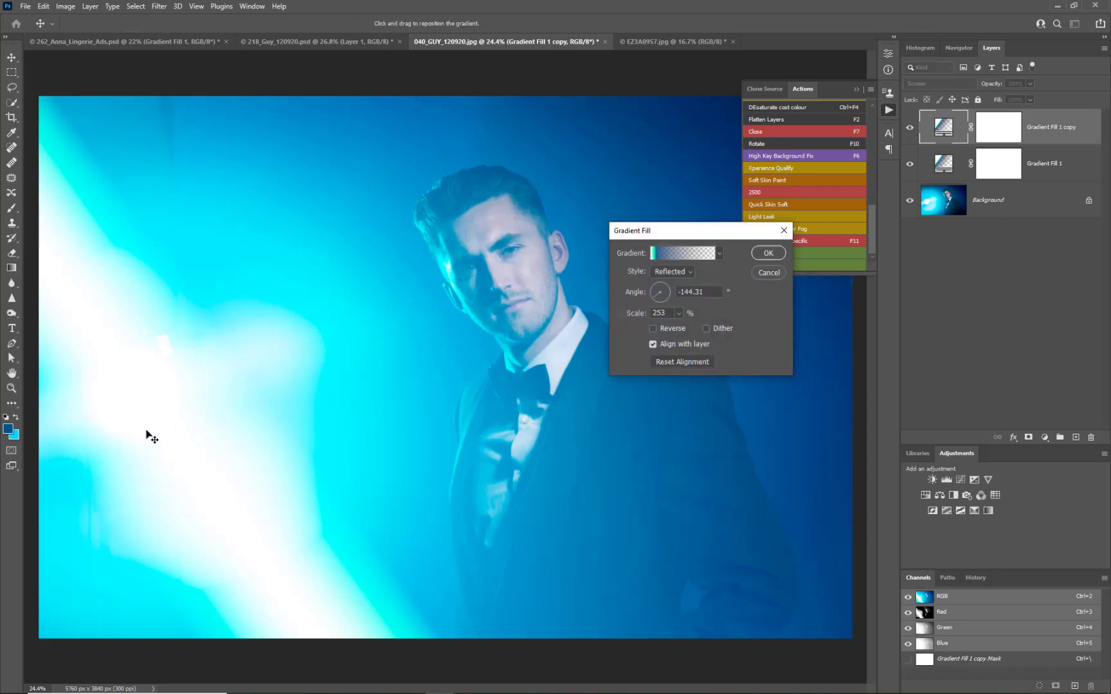
pyautogui.moveTo(151, 437); pyautogui.dragTo(498, 471)
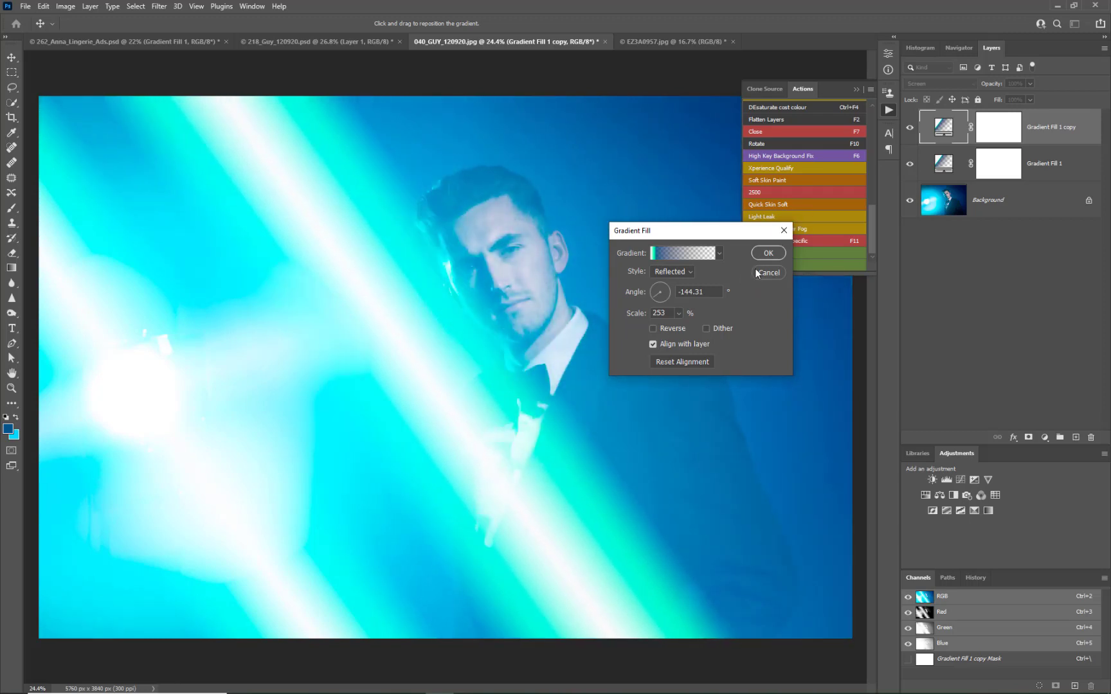
pyautogui.click(678, 313)
pyautogui.moveTo(684, 329); pyautogui.dragTo(699, 327)
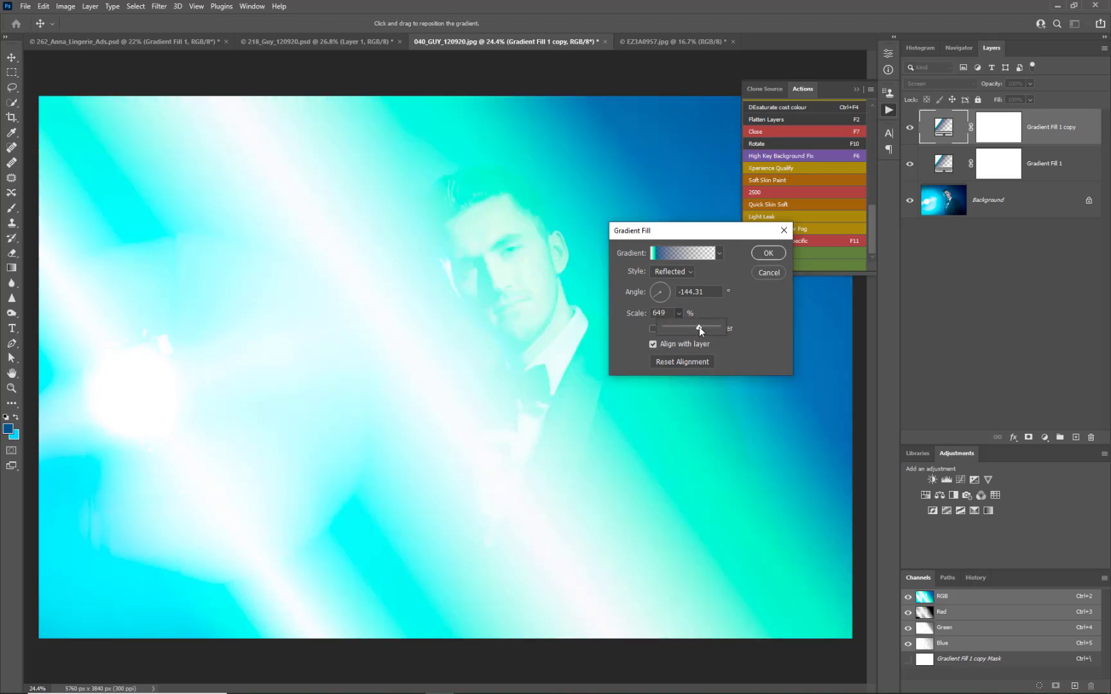
# Step: Move the enlarged streak to the photo's upper-right side and lower its layer's opacity to 80%
pyautogui.moveTo(434, 392); pyautogui.dragTo(870, 367)
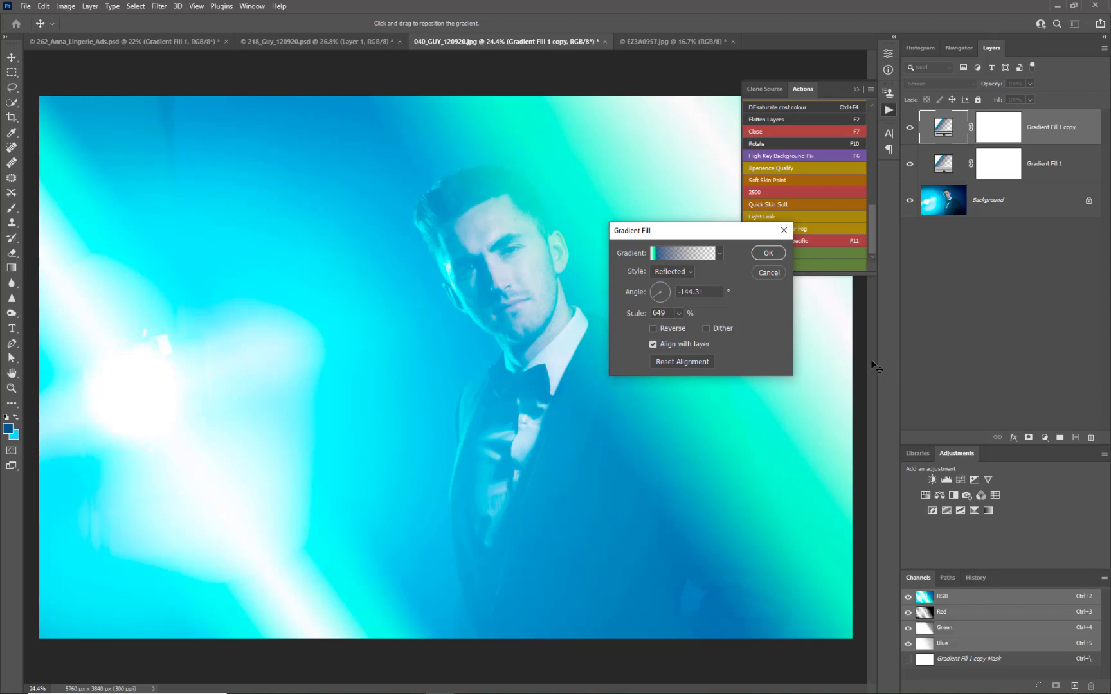
pyautogui.click(769, 253)
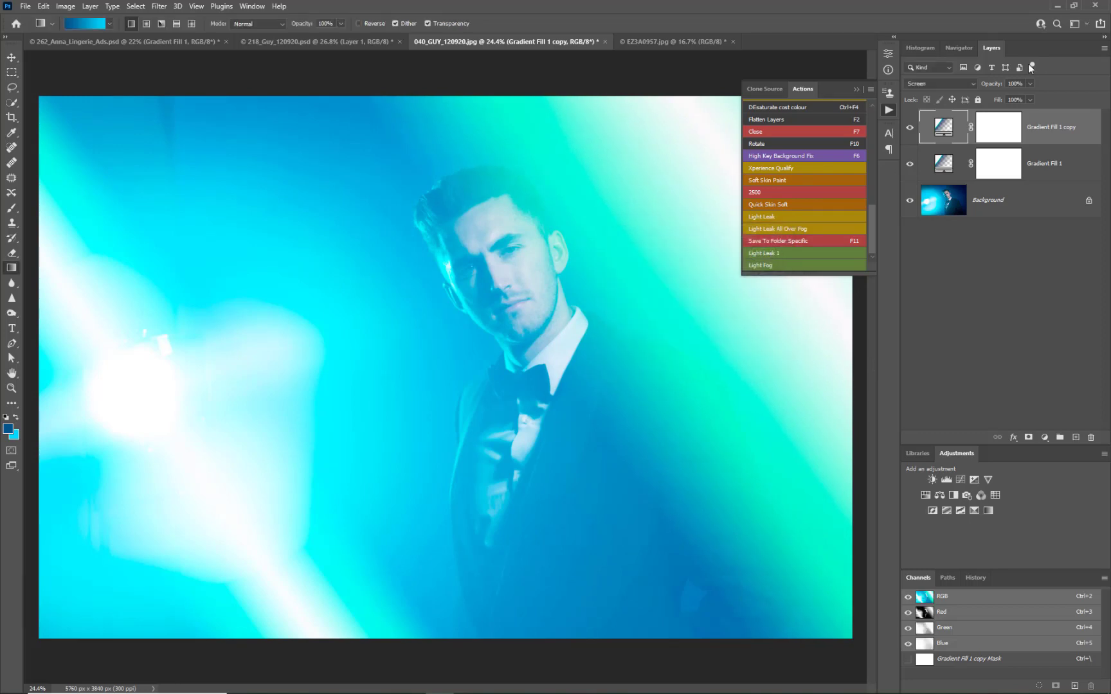
pyautogui.moveTo(997, 85)
pyautogui.mouseDown()
pyautogui.moveTo(981, 87)
pyautogui.moveTo(998, 86)
pyautogui.mouseUp()
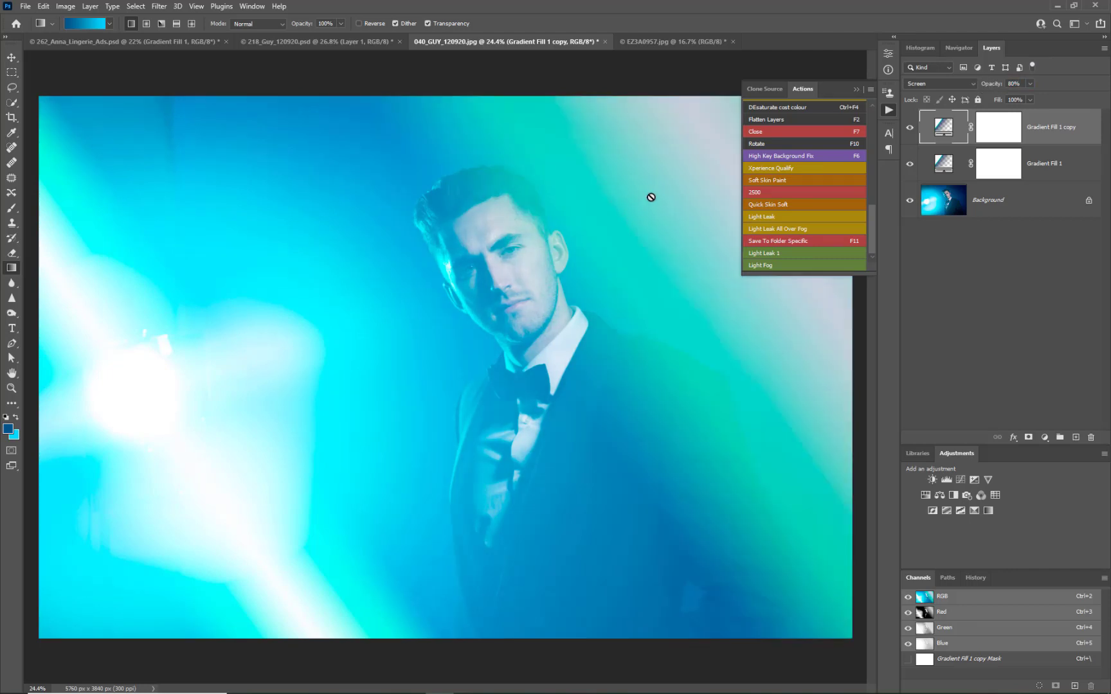
# Step: Duplicate the Gradient Fill 1 layer again and set the new copy's gradient angle to 174.01°
pyautogui.click(947, 165)
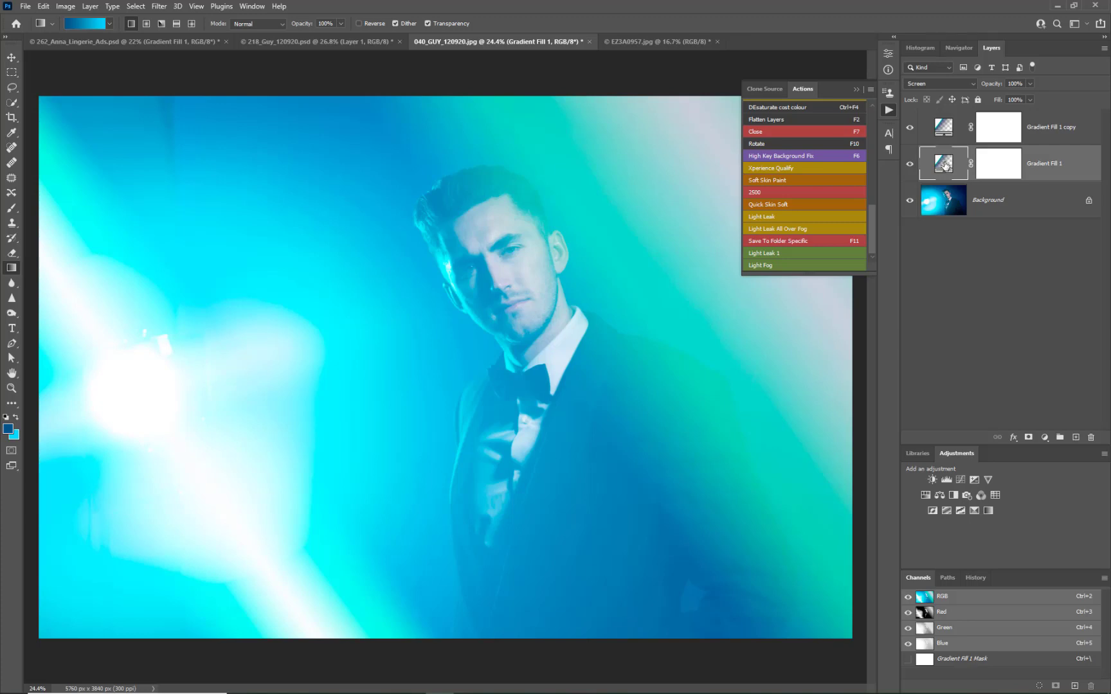
pyautogui.hotkey('ctrl', 'j')
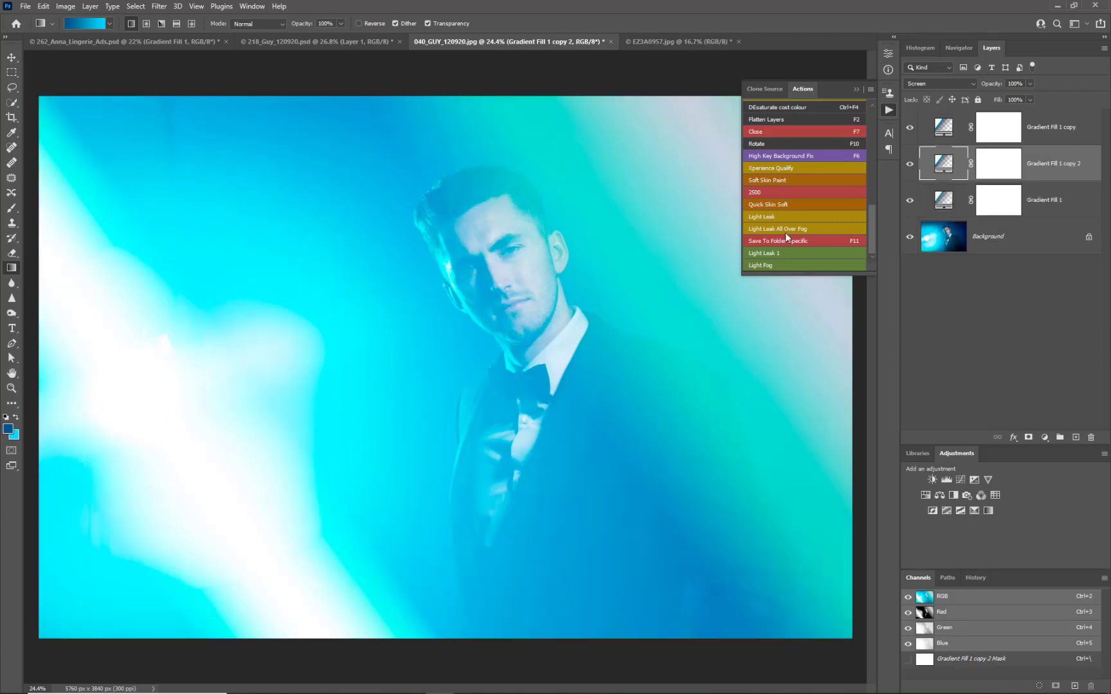
pyautogui.doubleClick(942, 163)
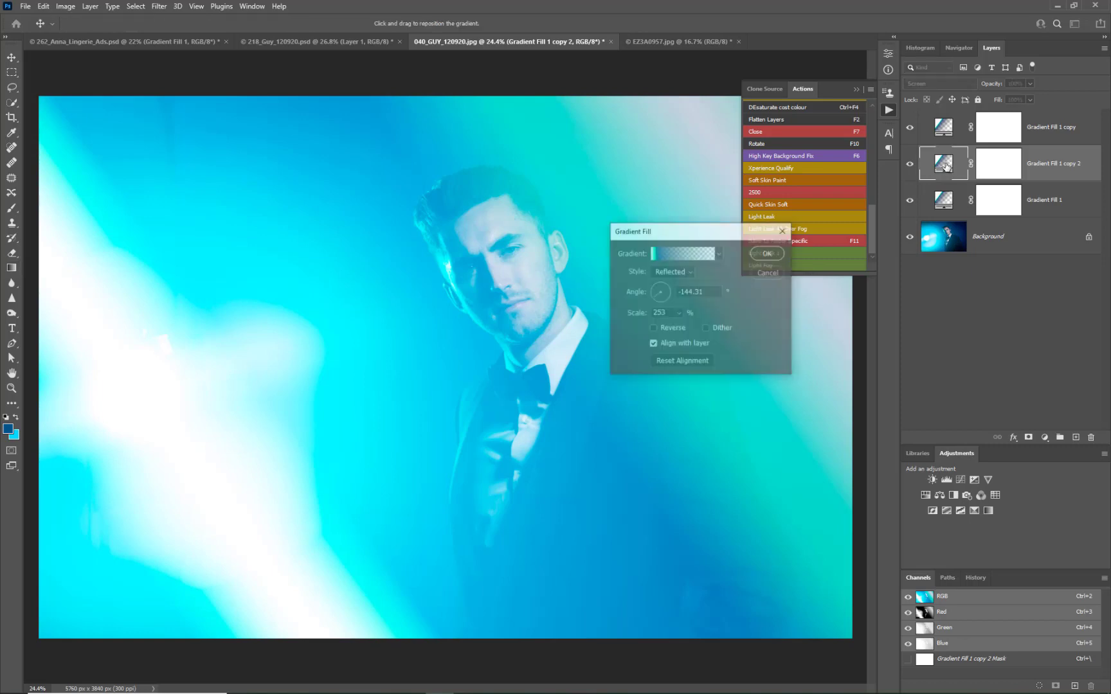
pyautogui.moveTo(294, 422); pyautogui.dragTo(104, 513)
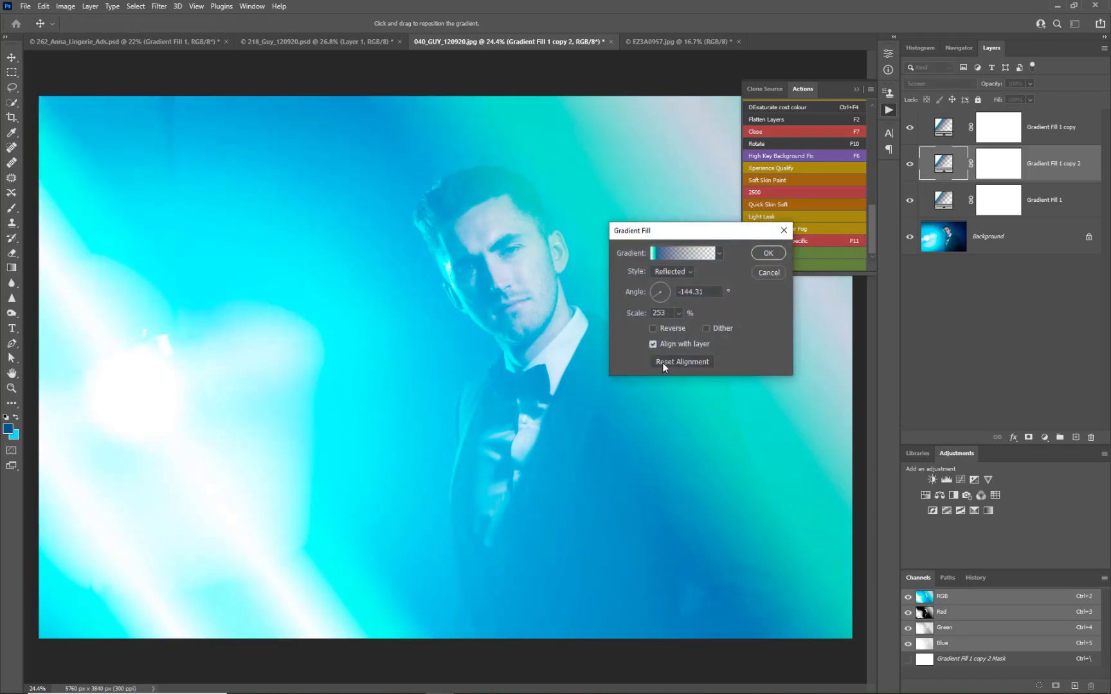
pyautogui.click(658, 297)
pyautogui.moveTo(657, 297); pyautogui.dragTo(649, 291)
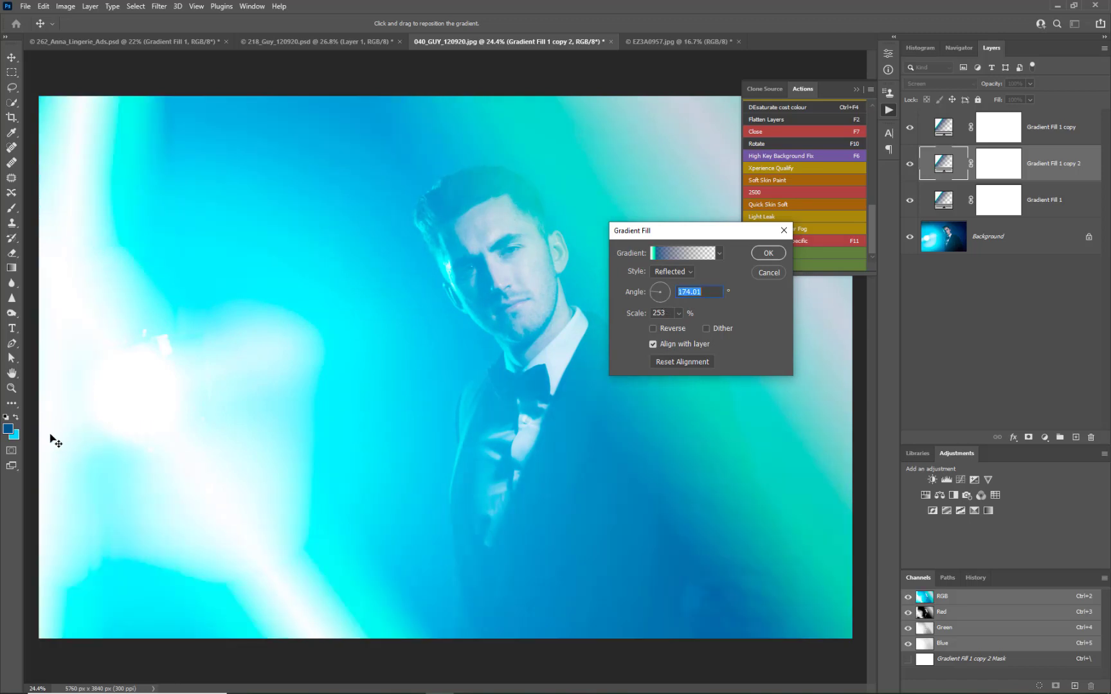
# Step: Move the near-vertical streak over the bright lamp and set its gradient scale to 484%
pyautogui.moveTo(50, 441); pyautogui.dragTo(117, 432)
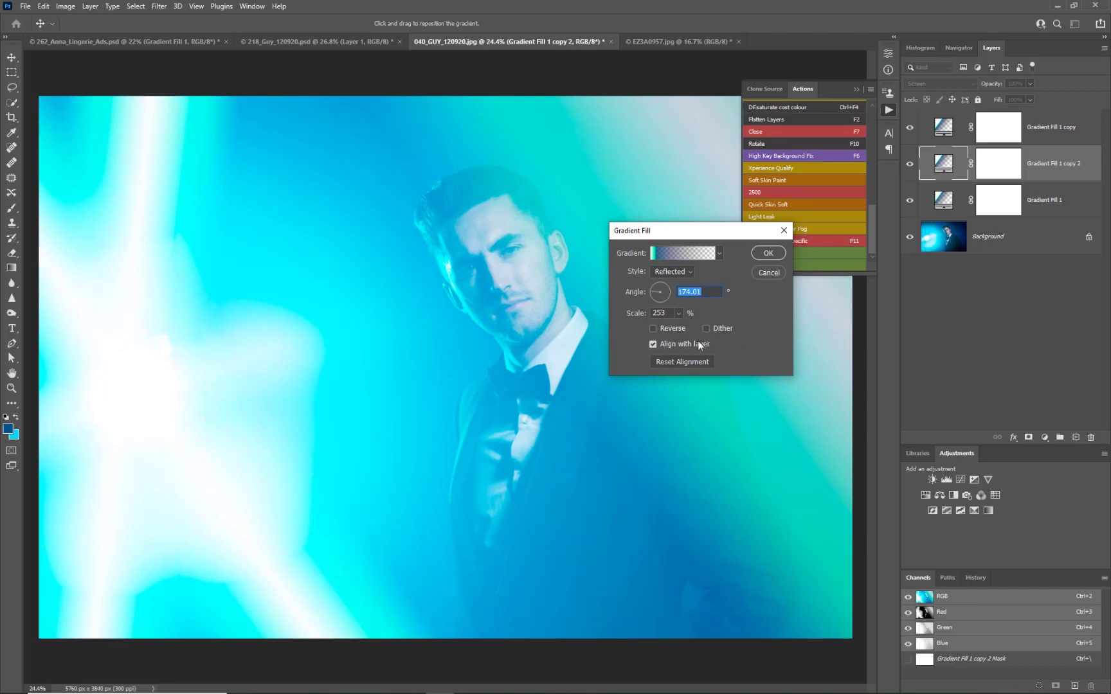
pyautogui.click(678, 313)
pyautogui.moveTo(679, 326)
pyautogui.mouseDown()
pyautogui.moveTo(704, 328)
pyautogui.moveTo(693, 328)
pyautogui.mouseUp()
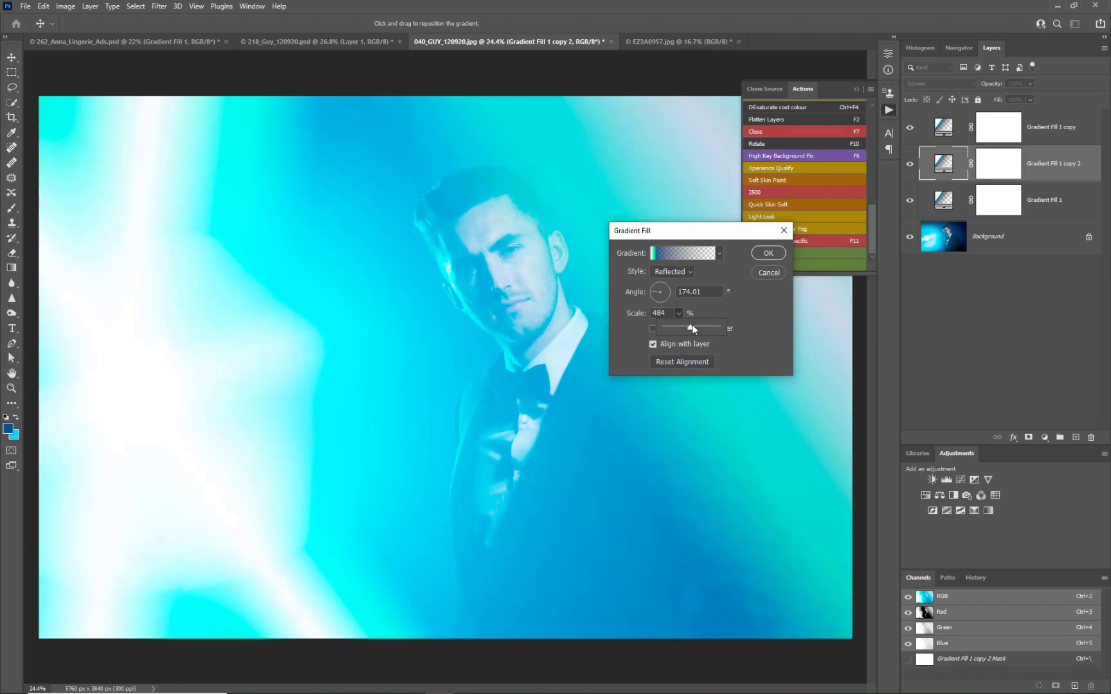
pyautogui.click(764, 253)
# Step: Lower the opacity of the Gradient Fill 1 copy 2 layer to 73%
pyautogui.click(1037, 138)
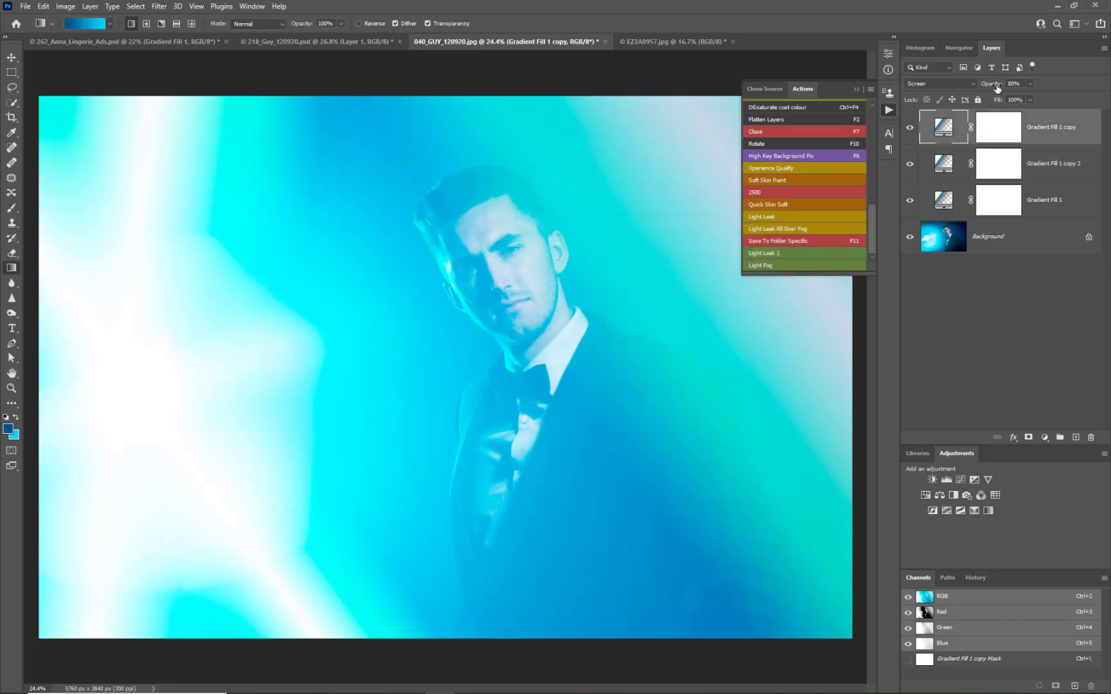
pyautogui.click(992, 158)
pyautogui.moveTo(998, 87); pyautogui.dragTo(982, 91)
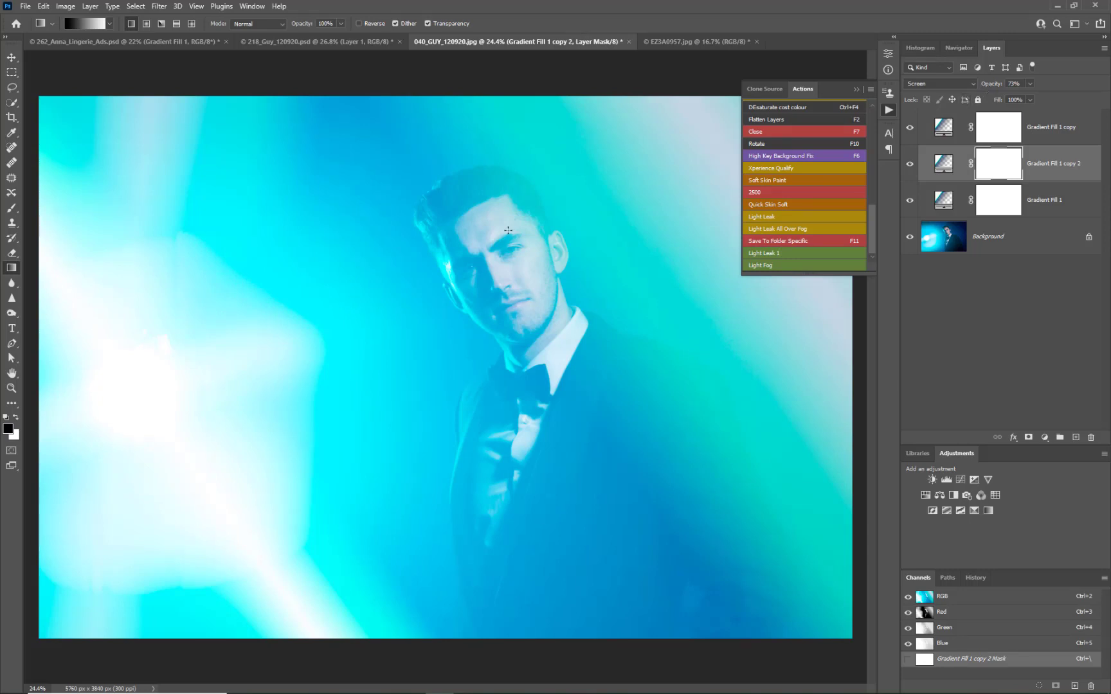
# Step: Brush black at 57% opacity on the Gradient Fill 1 copy mask over the man's face and chest
pyautogui.click(997, 136)
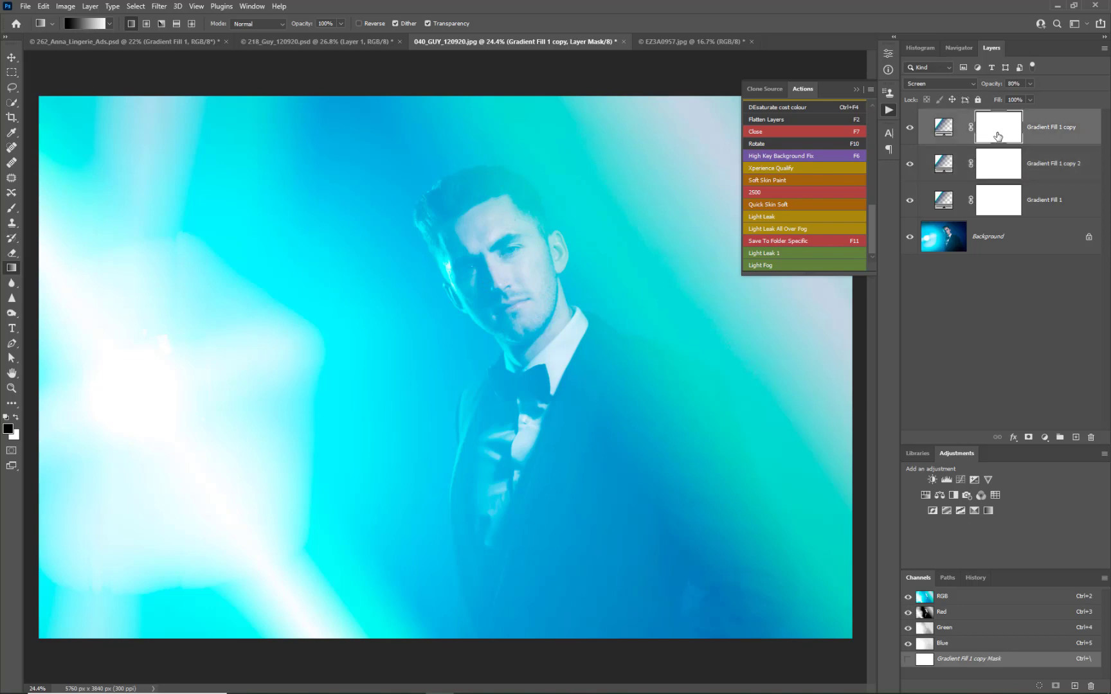
pyautogui.press('b')
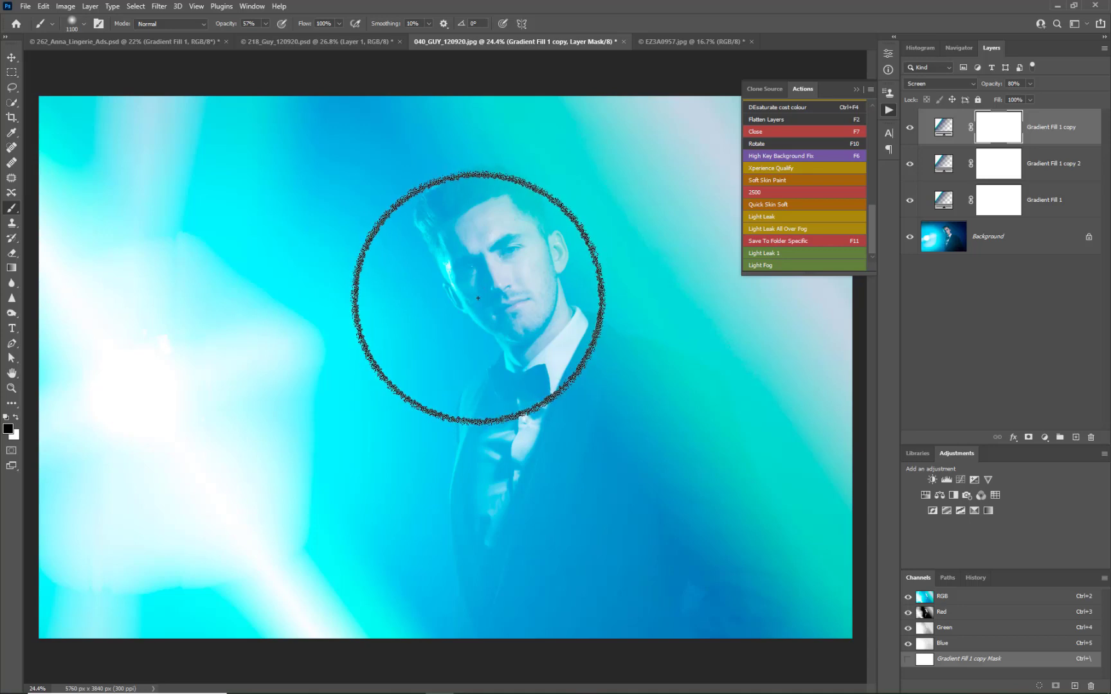
pyautogui.press('x')
pyautogui.press('x')
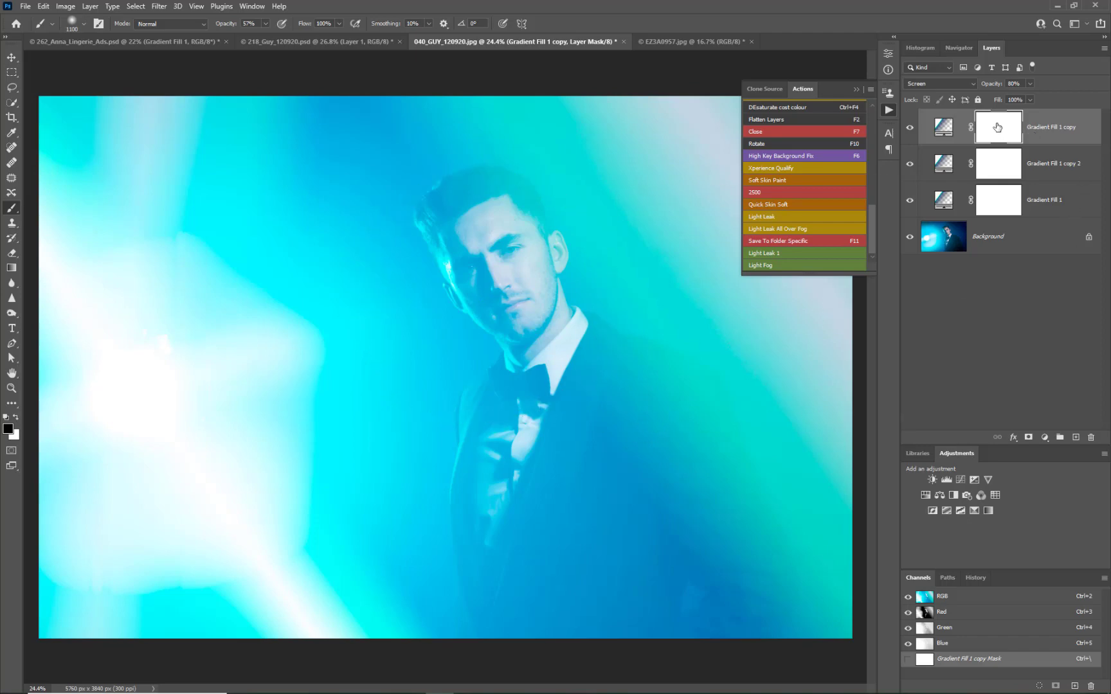
pyautogui.moveTo(506, 276)
pyautogui.mouseDown()
pyautogui.moveTo(493, 315)
pyautogui.moveTo(457, 255)
pyautogui.moveTo(435, 271)
pyautogui.moveTo(462, 418)
pyautogui.moveTo(427, 461)
pyautogui.mouseUp()
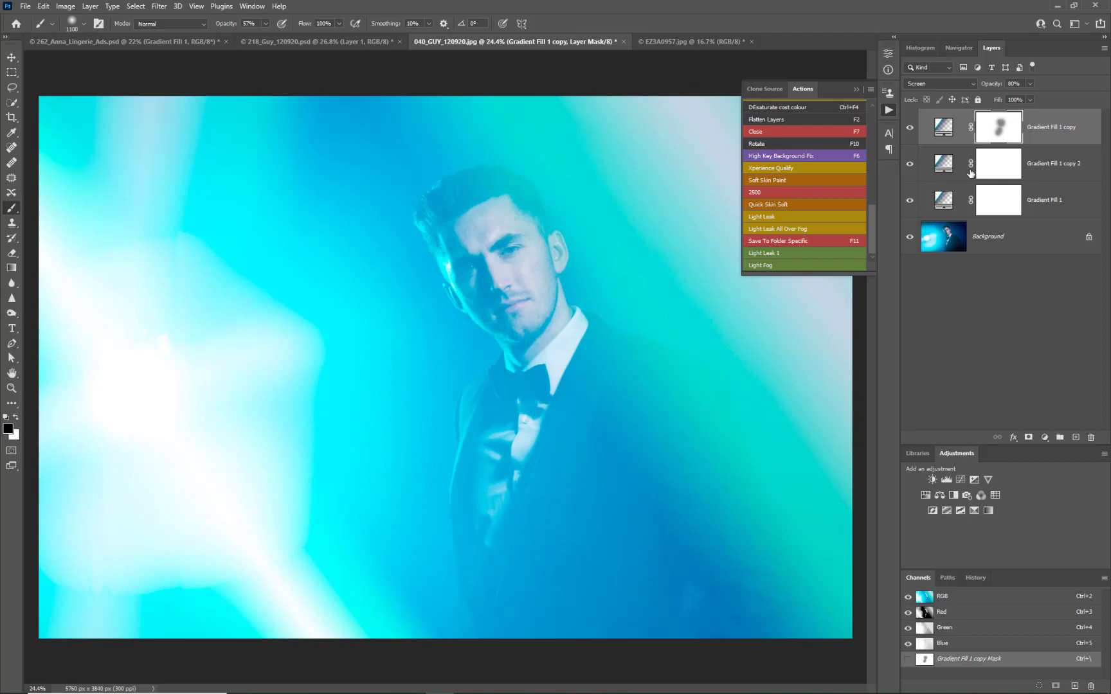
# Step: Brush black on the Gradient Fill 1 copy 2 mask over the shoulder and sleeve of the jacket
pyautogui.click(998, 168)
pyautogui.click(669, 372)
pyautogui.click(740, 474)
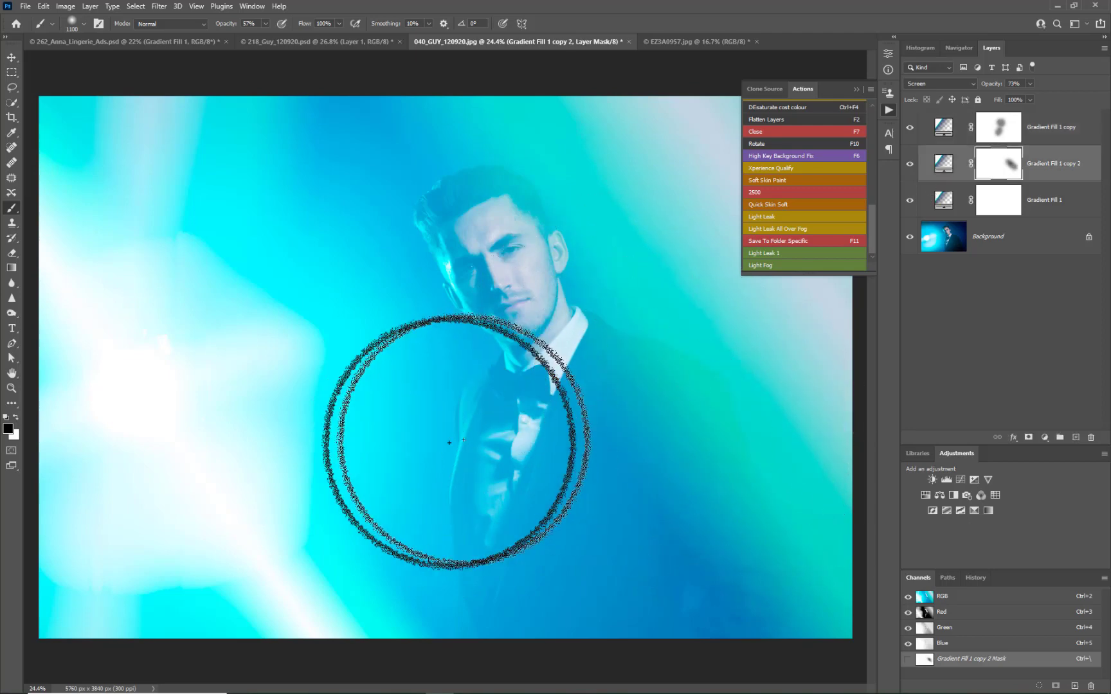
# Step: Brush black on the Gradient Fill 1 copy mask over the jacket's outer sleeve, and paint part of that area back with white
pyautogui.click(998, 128)
pyautogui.moveTo(749, 367)
pyautogui.mouseDown()
pyautogui.moveTo(705, 367)
pyautogui.moveTo(737, 473)
pyautogui.moveTo(713, 495)
pyautogui.moveTo(713, 618)
pyautogui.mouseUp()
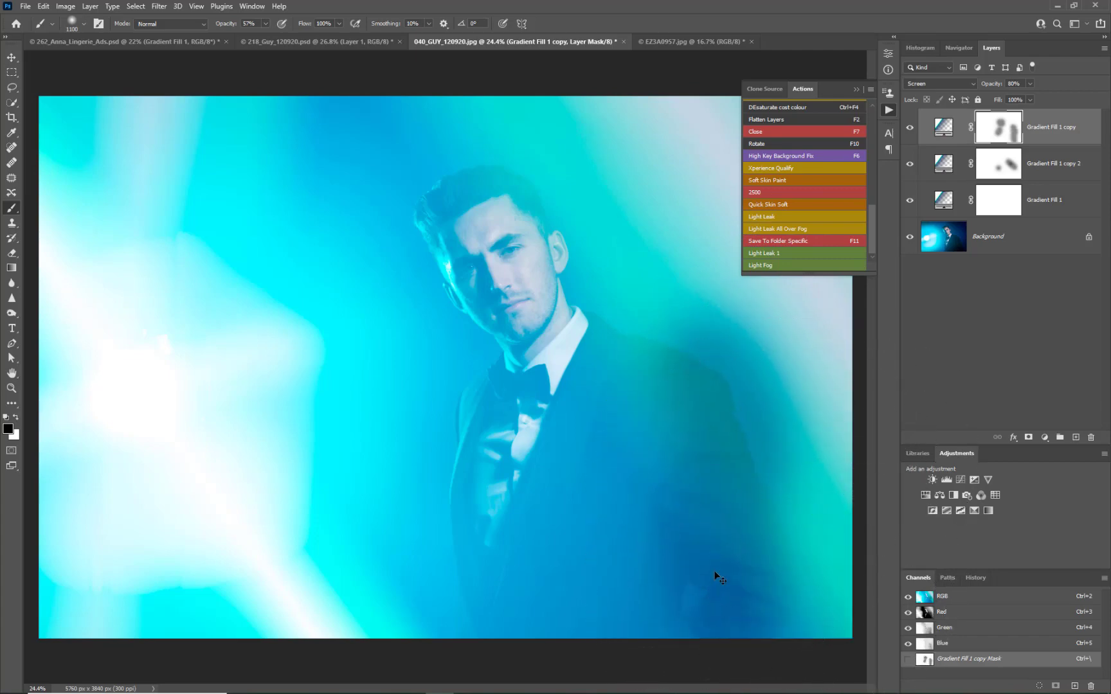
pyautogui.press('x')
pyautogui.moveTo(740, 513)
pyautogui.mouseDown()
pyautogui.moveTo(744, 473)
pyautogui.moveTo(704, 580)
pyautogui.moveTo(700, 669)
pyautogui.moveTo(820, 508)
pyautogui.mouseUp()
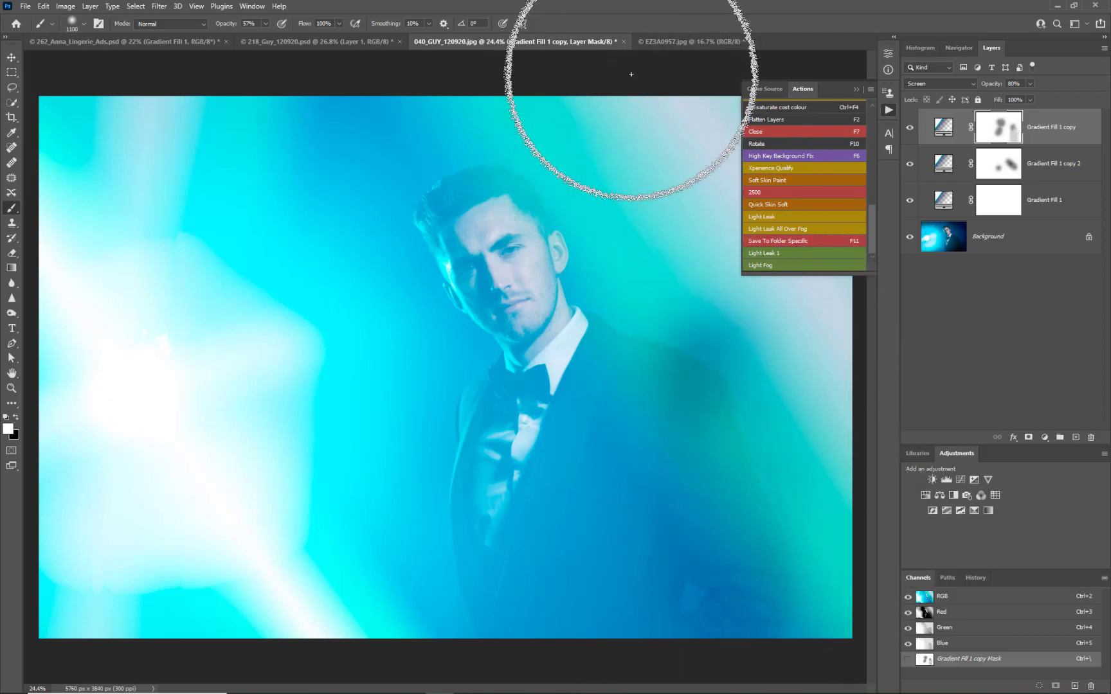
pyautogui.press('x')
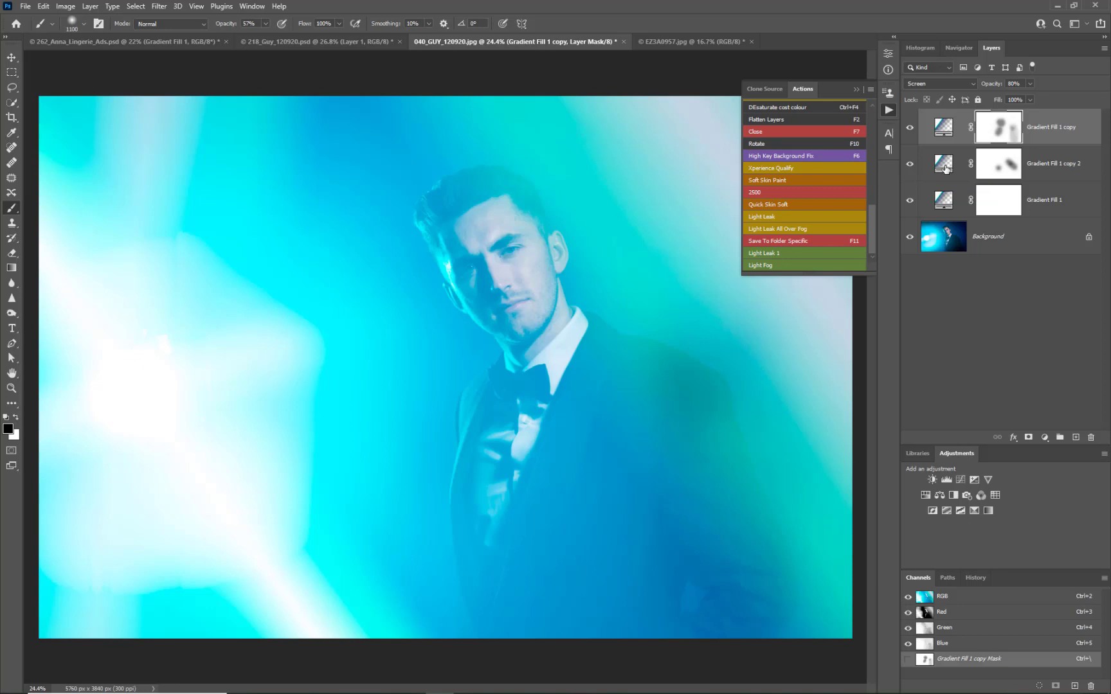
# Step: Switch to EZ3A0957.jpg and delete Gradient Fill 1 copy, Layer 1 and Gradient Fill 1, keeping only the Background
pyautogui.click(699, 41)
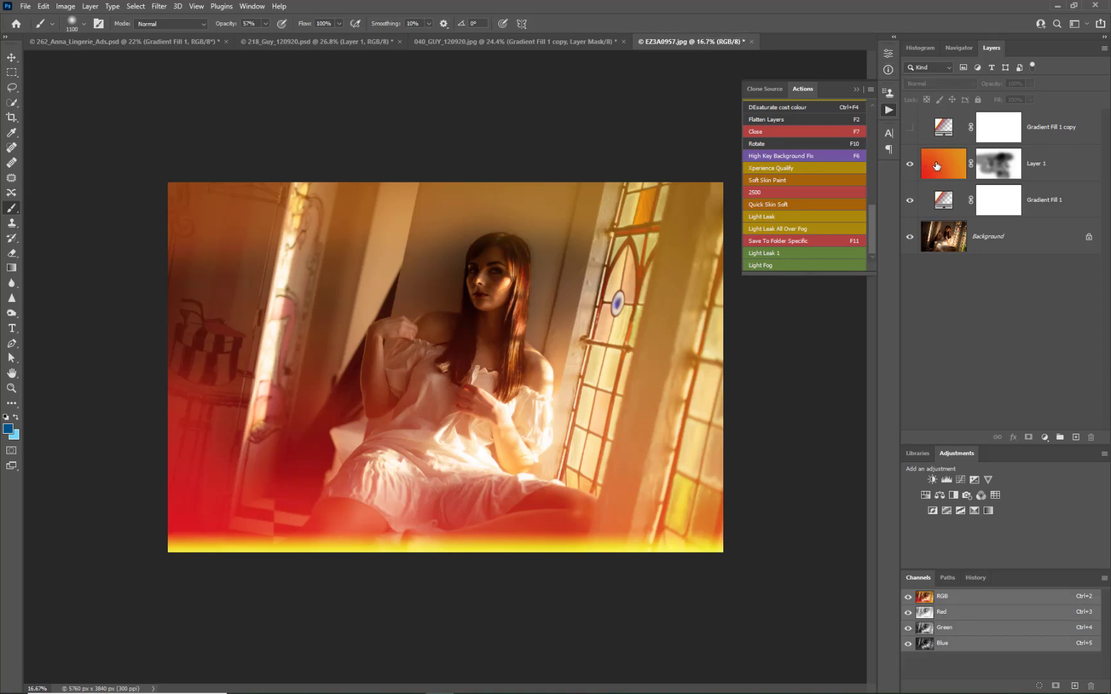
pyautogui.click(909, 201)
pyautogui.click(910, 201)
pyautogui.click(1045, 125)
pyautogui.keyDown('shift'); pyautogui.click(1046, 176); pyautogui.keyUp('shift')
pyautogui.keyDown('shift'); pyautogui.click(1046, 203); pyautogui.keyUp('shift')
pyautogui.moveTo(1061, 210); pyautogui.dragTo(1091, 437)
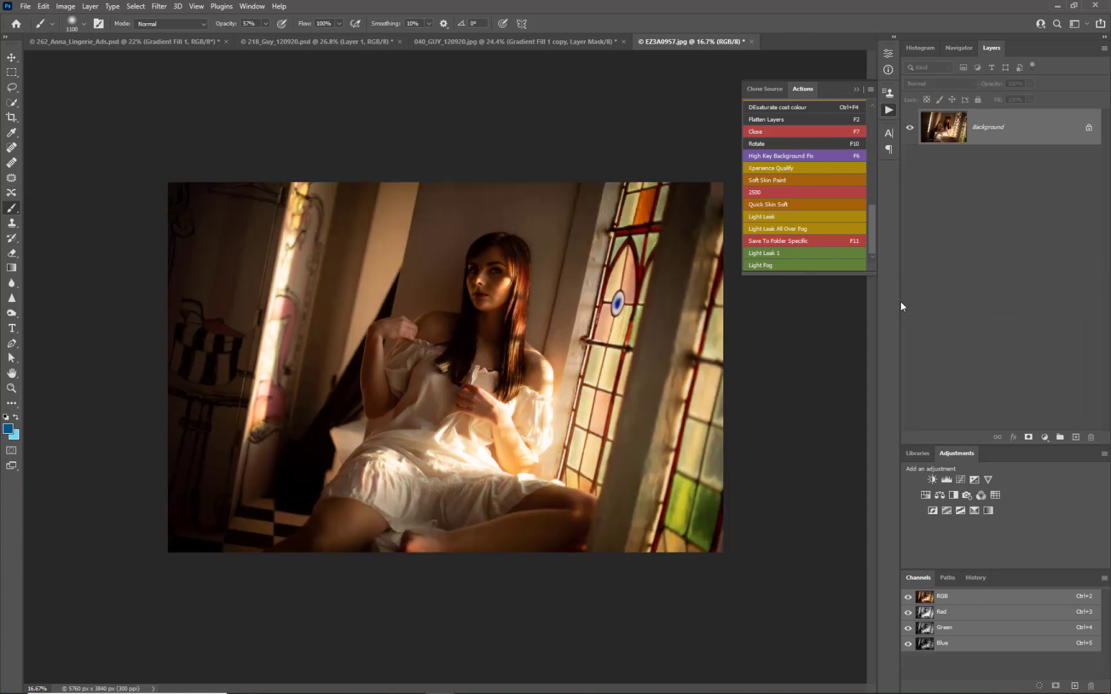
# Step: Run the Light Fog action and shift its red-orange gradient layer to the left across the photo
pyautogui.click(783, 264)
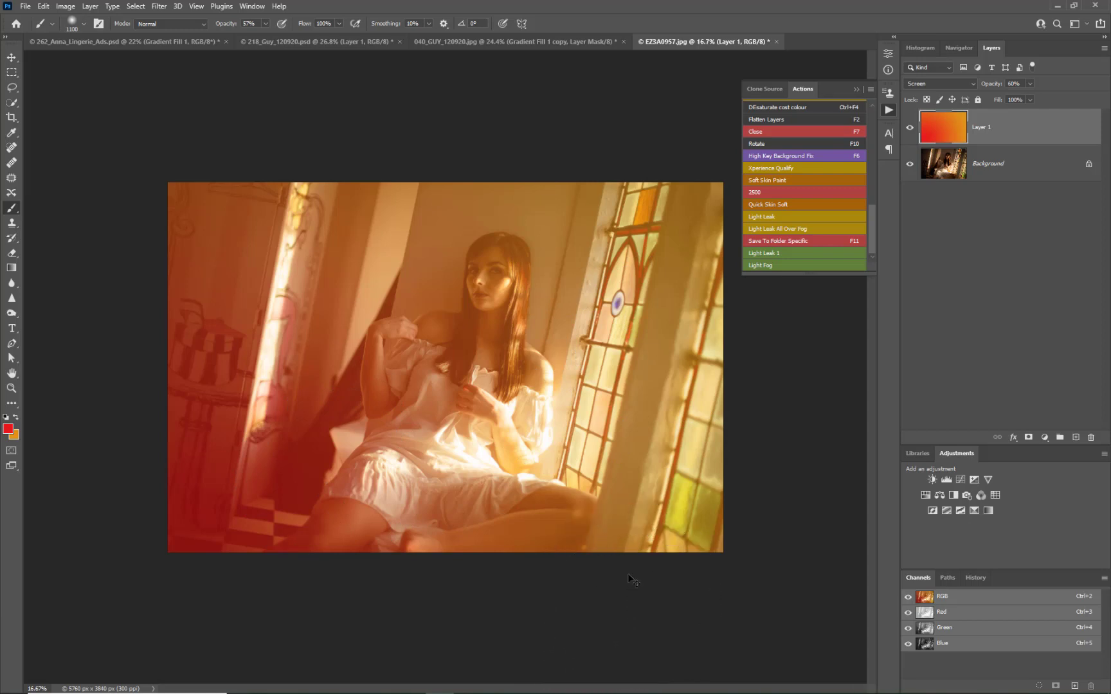
pyautogui.press('v')
pyautogui.moveTo(613, 466); pyautogui.dragTo(506, 471)
pyautogui.hotkey('ctrl', '0')
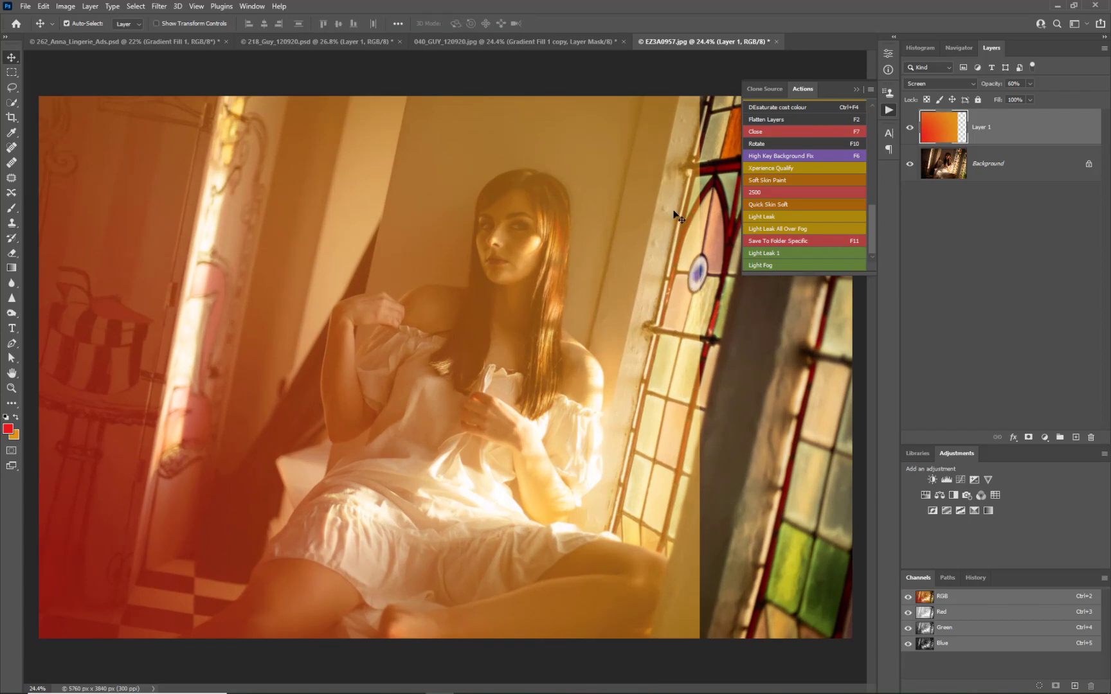
# Step: Nudge the fog layer slightly back to the right and set its opacity to 65%
pyautogui.moveTo(983, 86); pyautogui.dragTo(1070, 88)
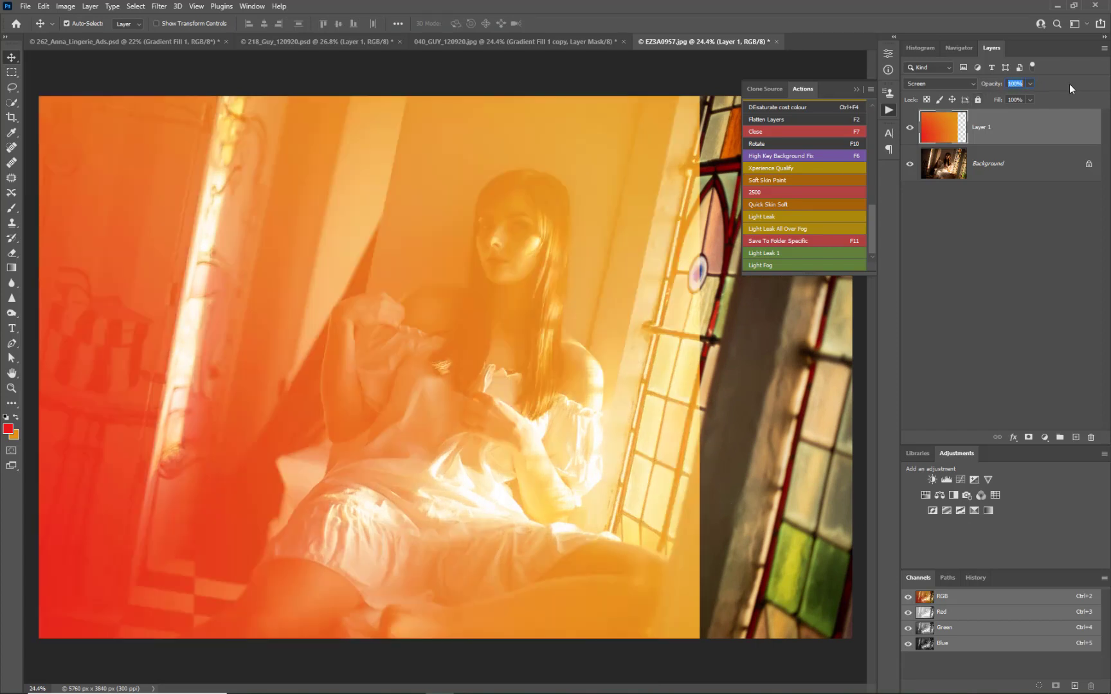
pyautogui.moveTo(569, 324)
pyautogui.mouseDown()
pyautogui.moveTo(713, 337)
pyautogui.moveTo(666, 336)
pyautogui.moveTo(533, 407)
pyautogui.moveTo(517, 355)
pyautogui.moveTo(573, 334)
pyautogui.moveTo(581, 302)
pyautogui.moveTo(581, 322)
pyautogui.mouseUp()
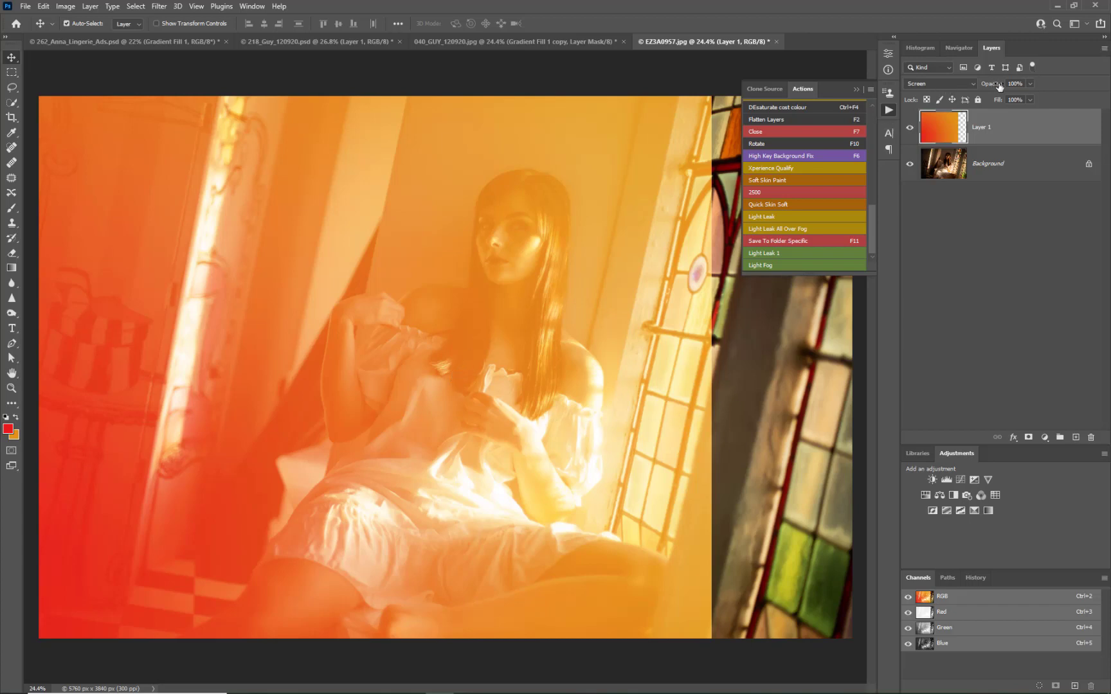
pyautogui.moveTo(998, 83); pyautogui.dragTo(978, 84)
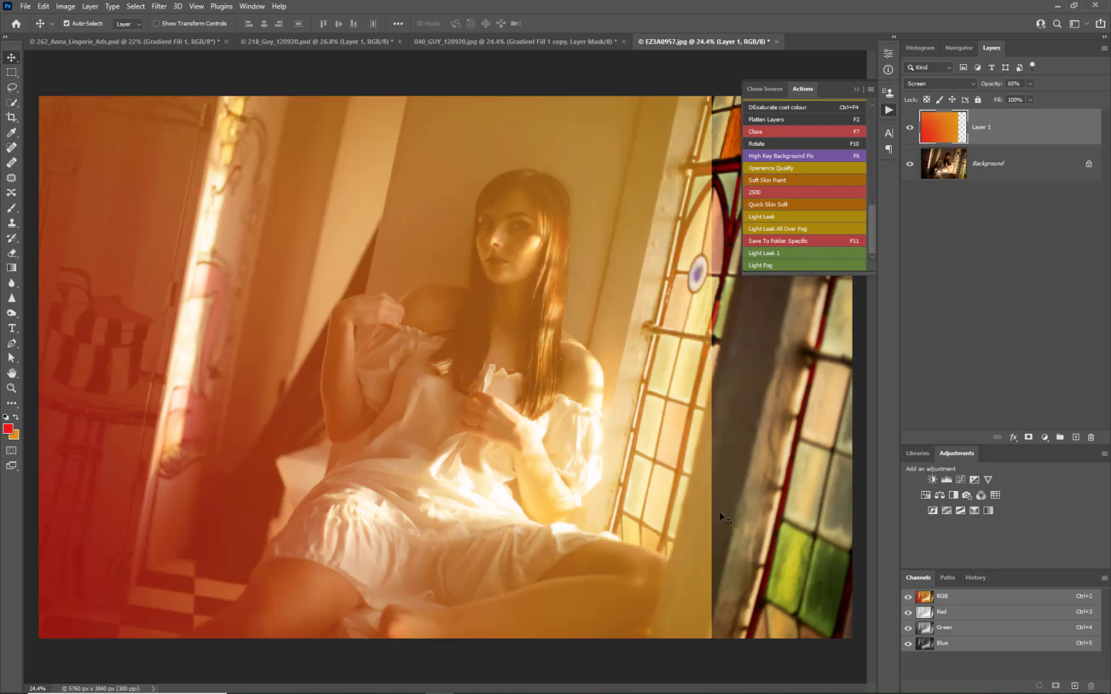
# Step: Enlarge the fog layer to about 132% with Free Transform and position it to cover the whole photo
pyautogui.scroll(-1, 724, 519)
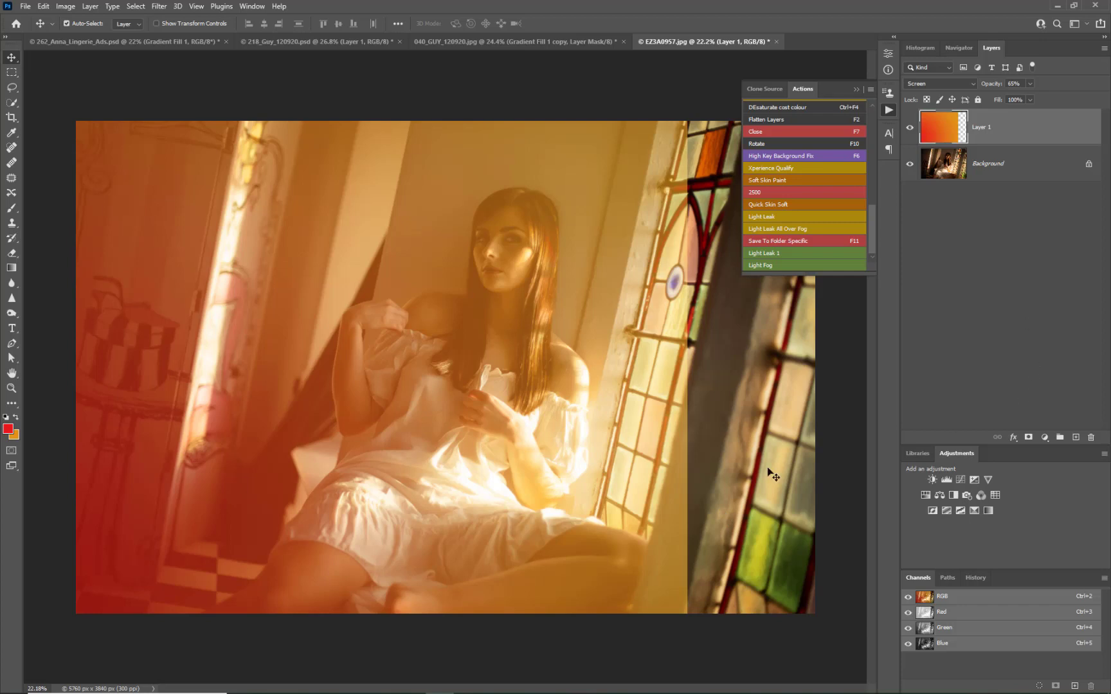
pyautogui.moveTo(651, 353)
pyautogui.mouseDown()
pyautogui.moveTo(717, 349)
pyautogui.moveTo(645, 371)
pyautogui.mouseUp()
pyautogui.hotkey('ctrl', '-')
pyautogui.hotkey('ctrl', '-')
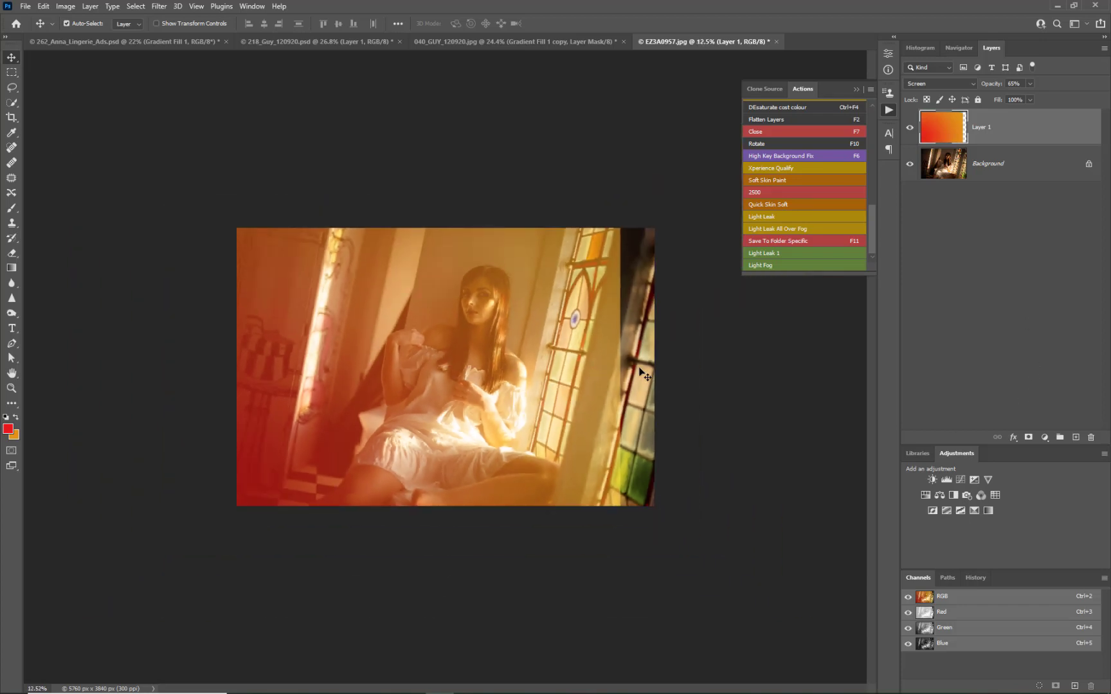
pyautogui.hotkey('ctrl', 't')
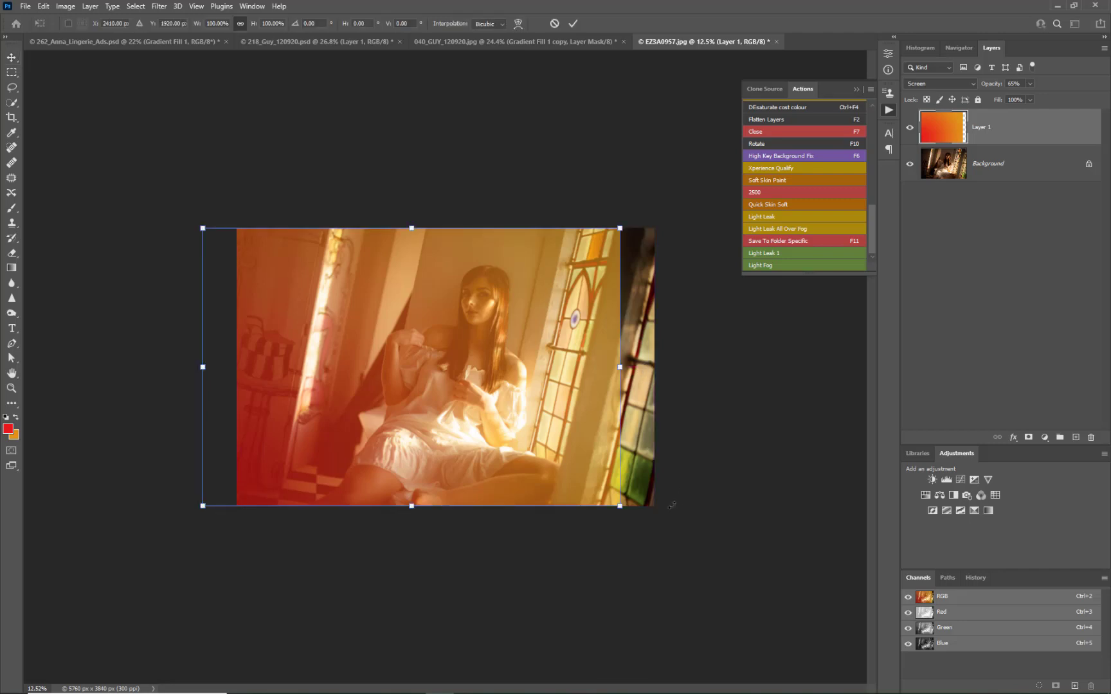
pyautogui.moveTo(623, 507); pyautogui.dragTo(721, 577)
pyautogui.moveTo(433, 397); pyautogui.dragTo(467, 385)
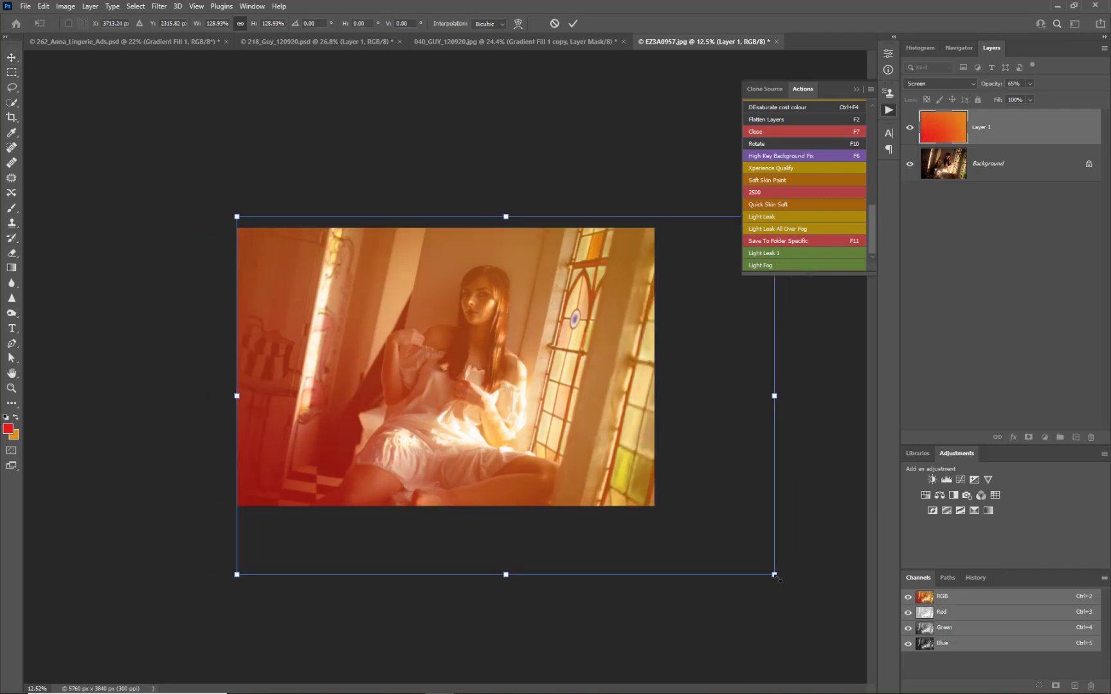
pyautogui.moveTo(774, 574); pyautogui.dragTo(789, 584)
pyautogui.hotkey('ctrl', '+')
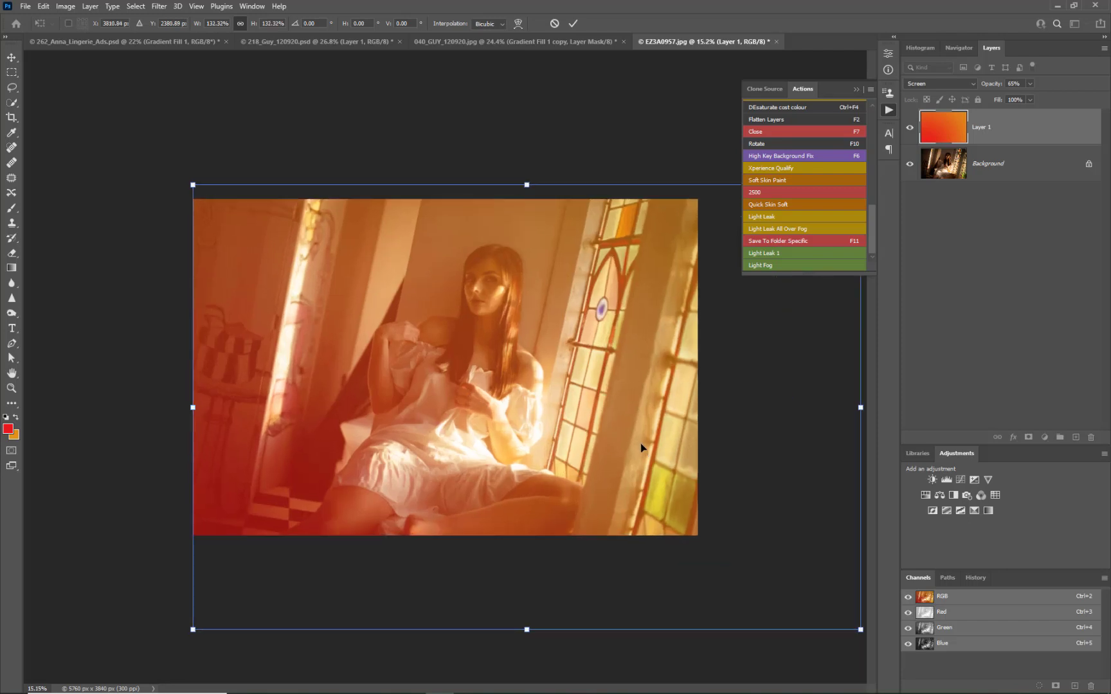
pyautogui.press('Return')
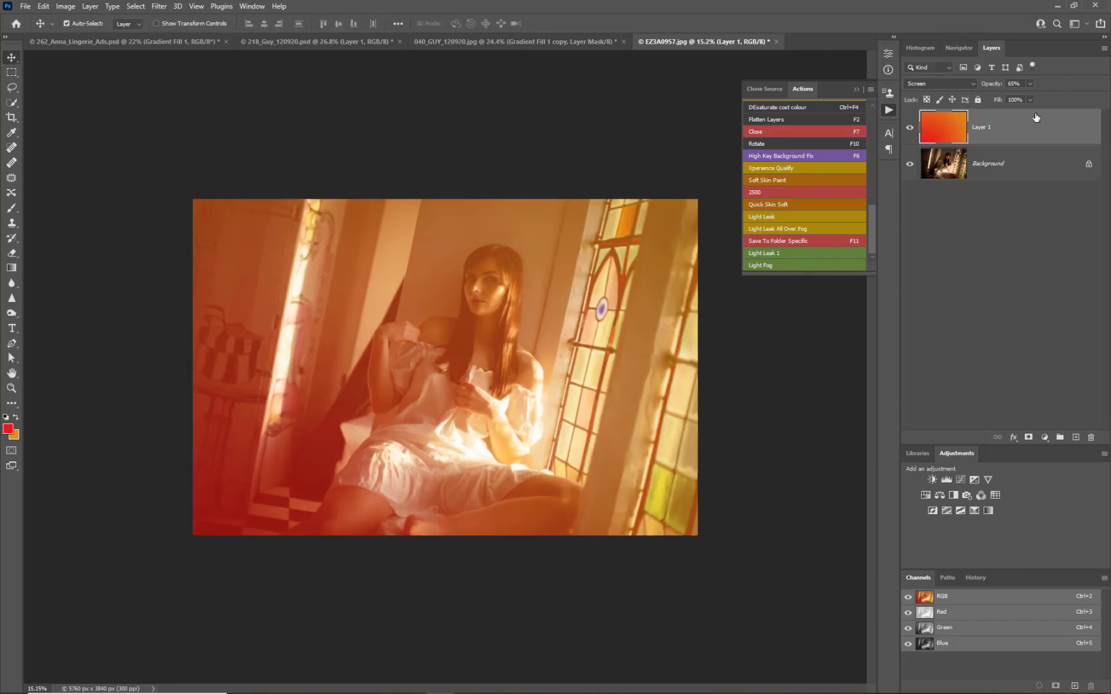
# Step: Add a mask to Layer 1 and brush black at 10% opacity over the woman's upper body, dress and legs
pyautogui.click(1029, 438)
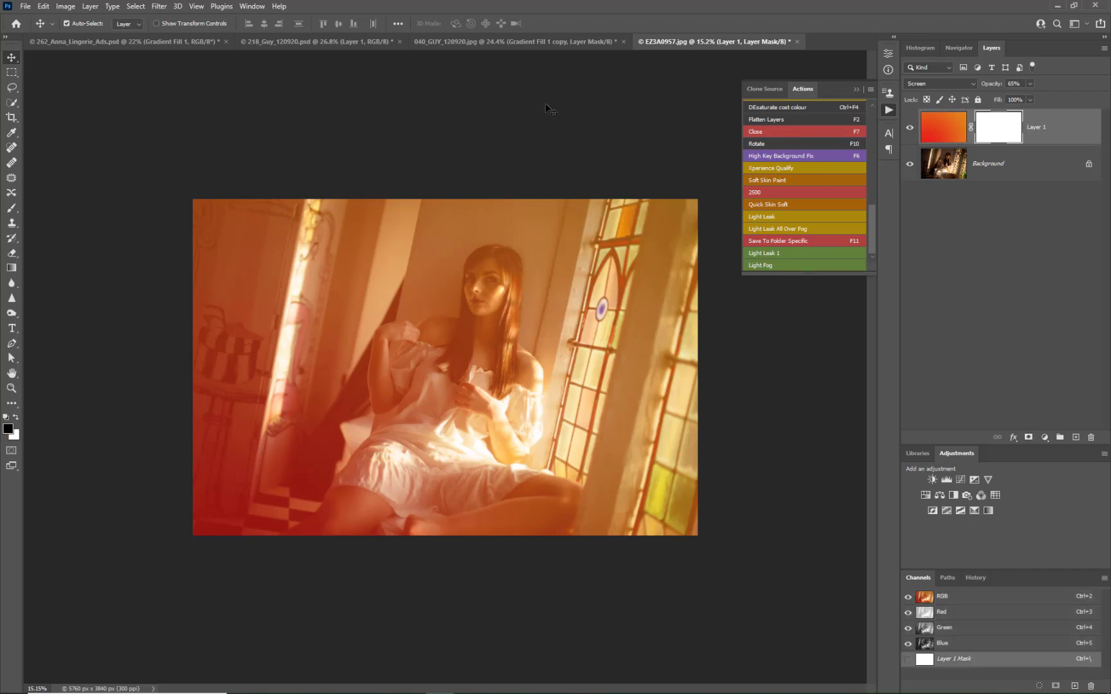
pyautogui.press('b')
pyautogui.press('x')
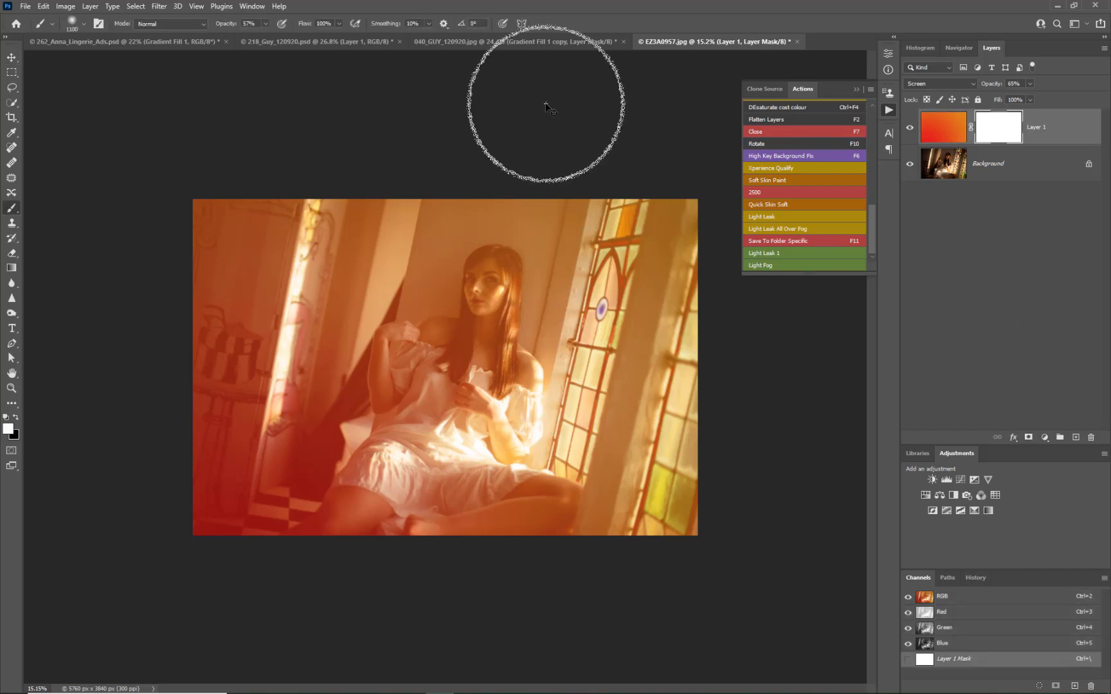
pyautogui.press('x')
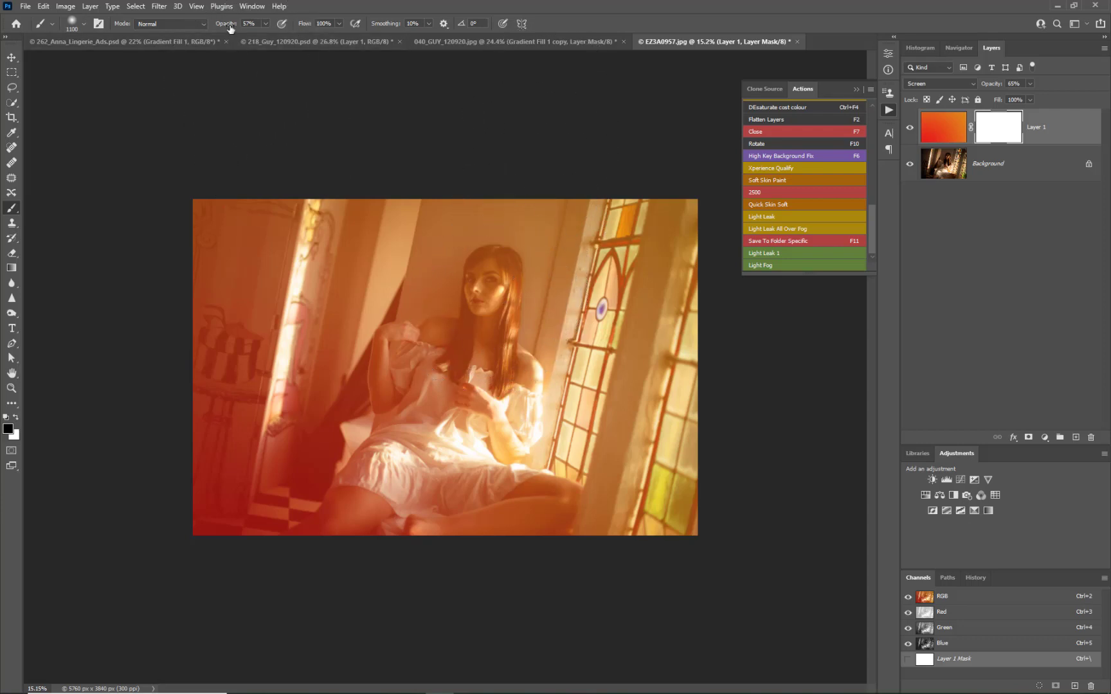
pyautogui.moveTo(230, 28); pyautogui.dragTo(210, 24)
pyautogui.moveTo(473, 308)
pyautogui.mouseDown()
pyautogui.moveTo(448, 288)
pyautogui.moveTo(465, 302)
pyautogui.moveTo(462, 356)
pyautogui.moveTo(429, 411)
pyautogui.moveTo(355, 357)
pyautogui.moveTo(331, 324)
pyautogui.moveTo(490, 285)
pyautogui.moveTo(534, 299)
pyautogui.moveTo(518, 257)
pyautogui.moveTo(384, 293)
pyautogui.moveTo(311, 343)
pyautogui.mouseUp()
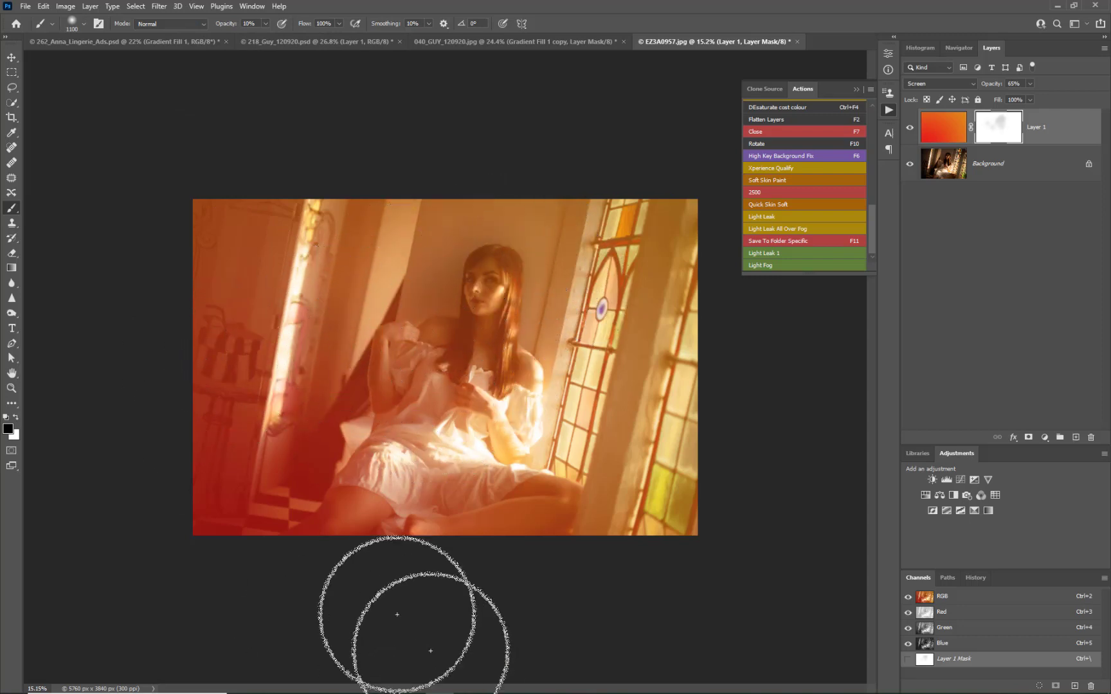
pyautogui.moveTo(327, 480)
pyautogui.mouseDown()
pyautogui.moveTo(295, 478)
pyautogui.moveTo(324, 471)
pyautogui.mouseUp()
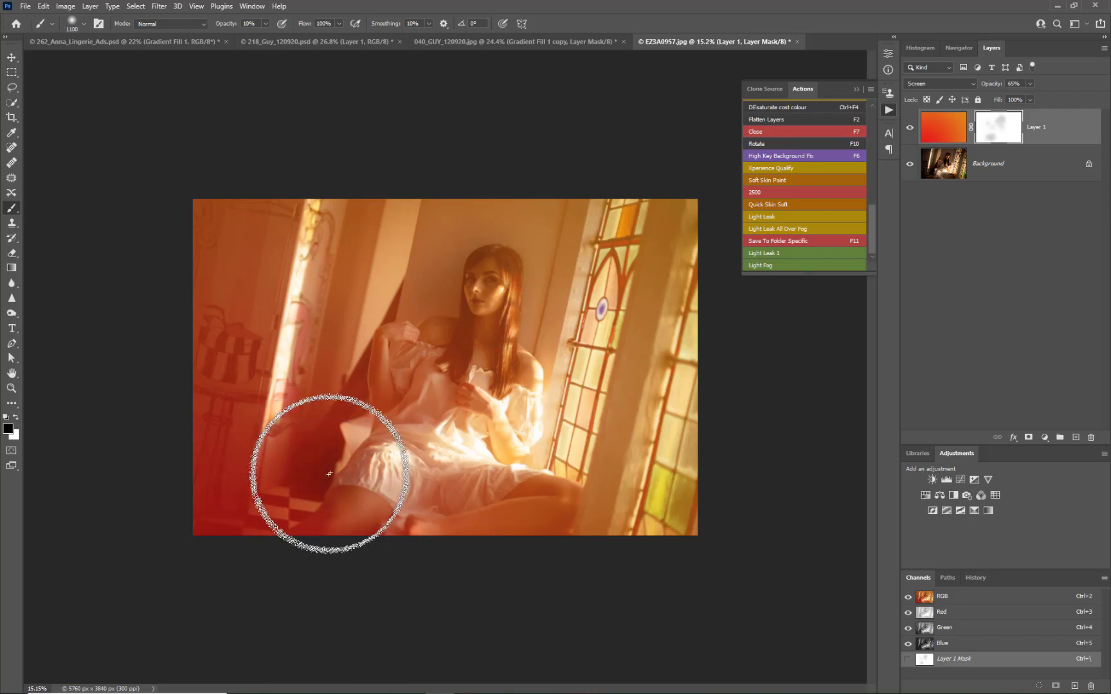
pyautogui.moveTo(550, 484); pyautogui.dragTo(539, 479)
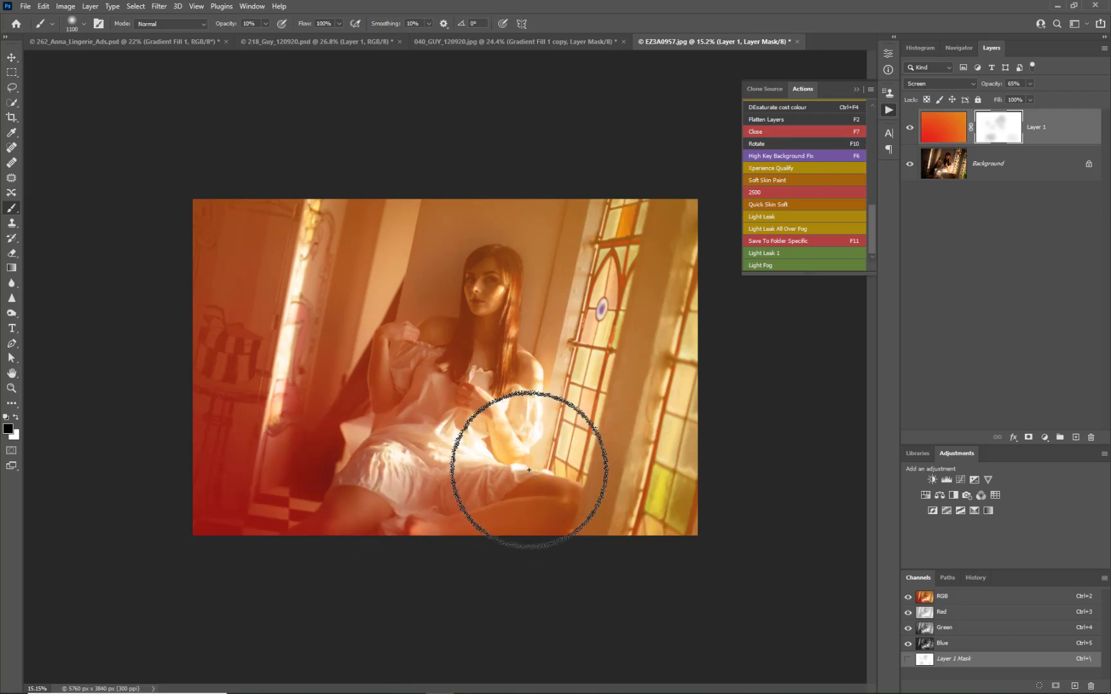
# Step: Run the Light Leak 1 action and move its gradient slightly down along the photo's lower edge
pyautogui.click(774, 253)
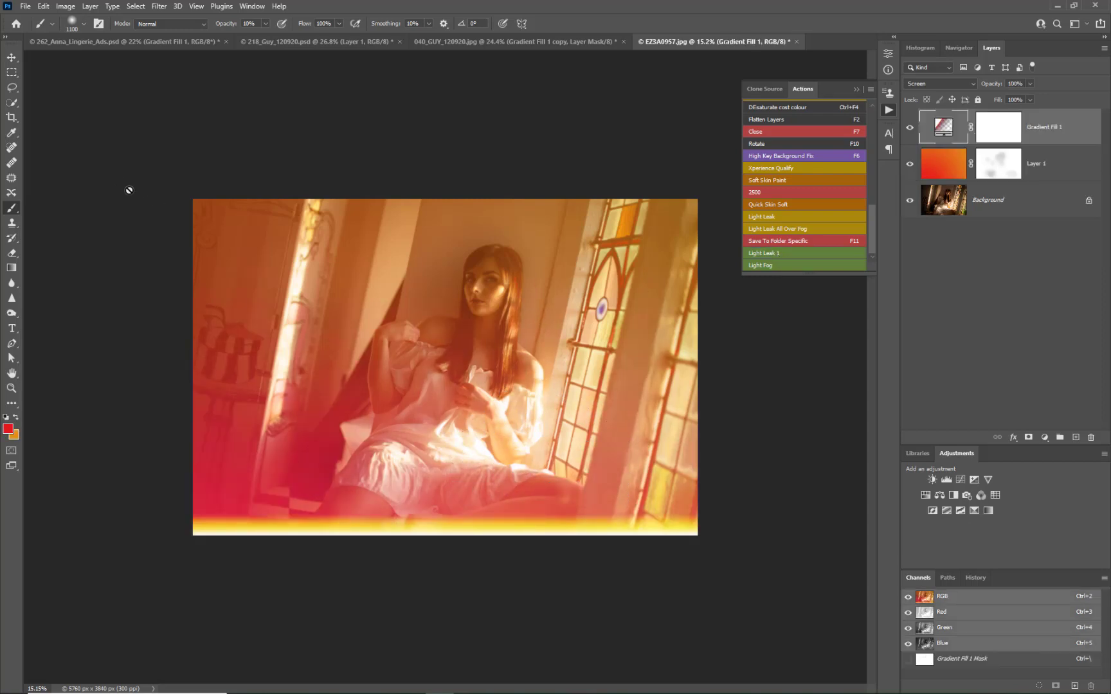
pyautogui.click(14, 59)
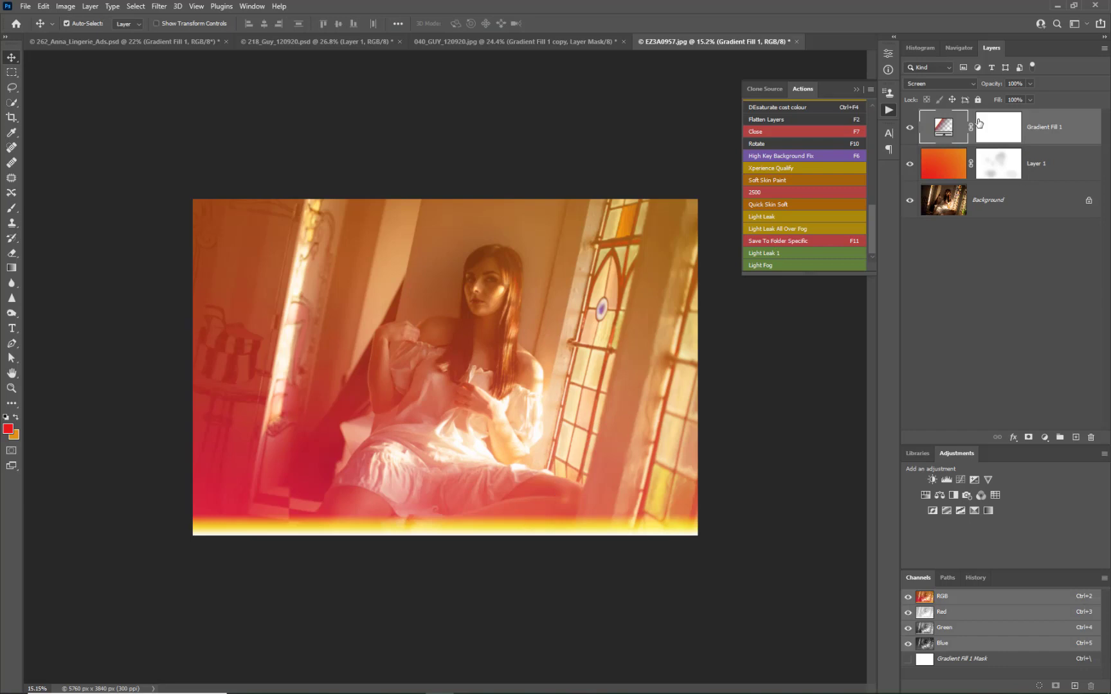
pyautogui.doubleClick(943, 128)
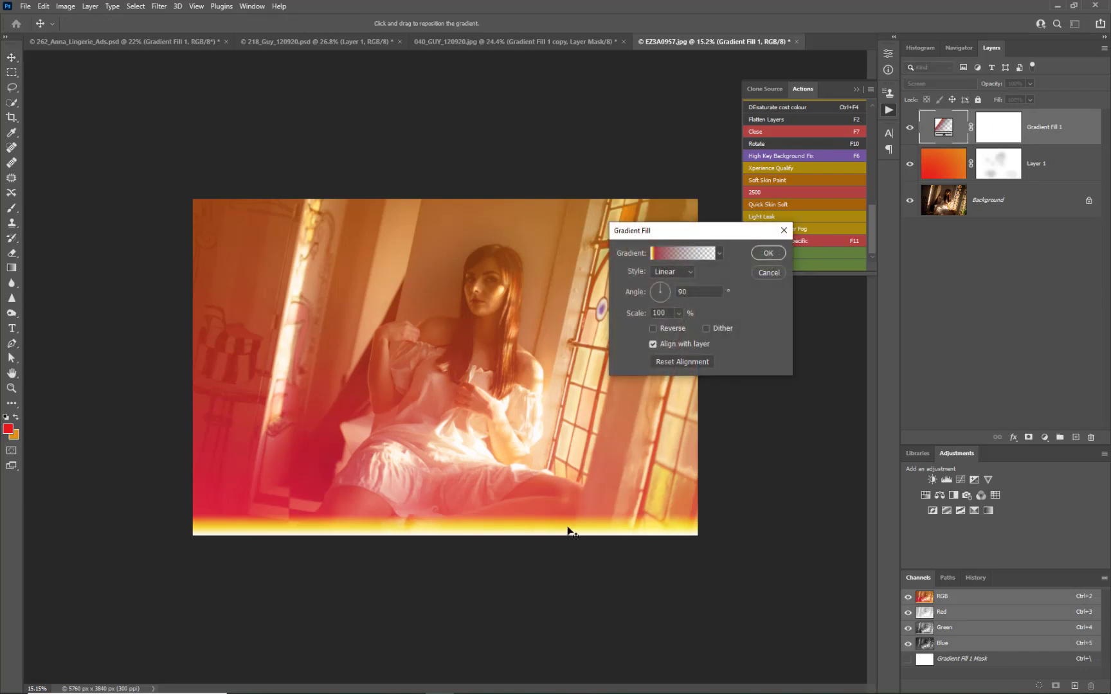
pyautogui.moveTo(567, 529); pyautogui.dragTo(569, 537)
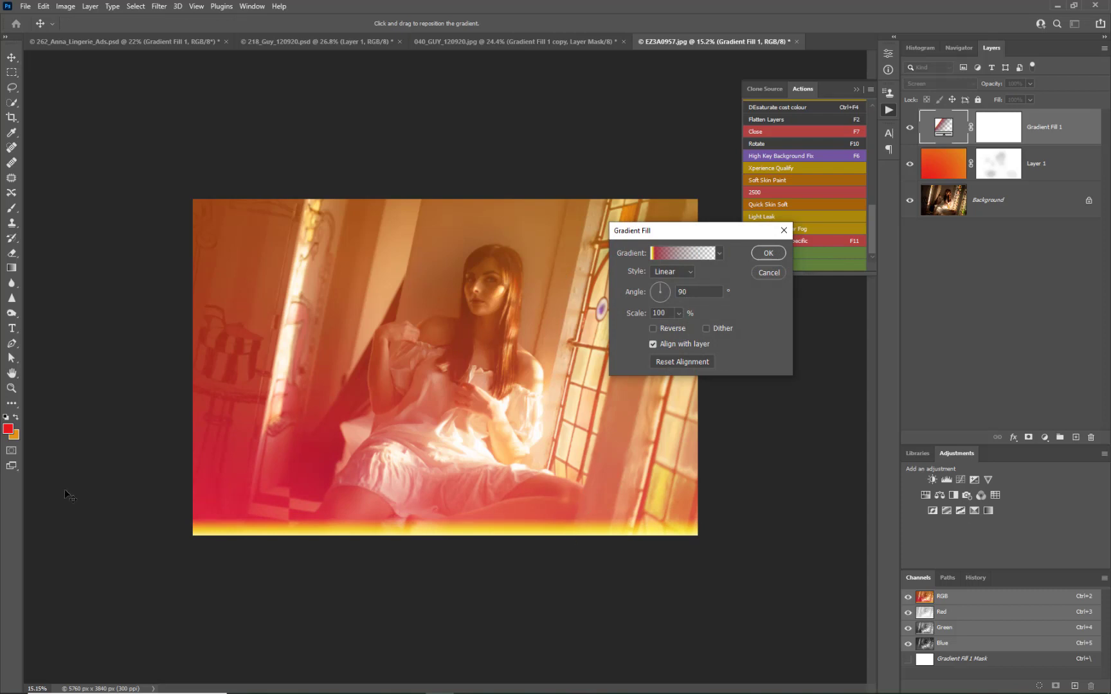
# Step: Set the light leak gradient's angle to -5.24° and shift it outward along the photo's left edge
pyautogui.click(663, 294)
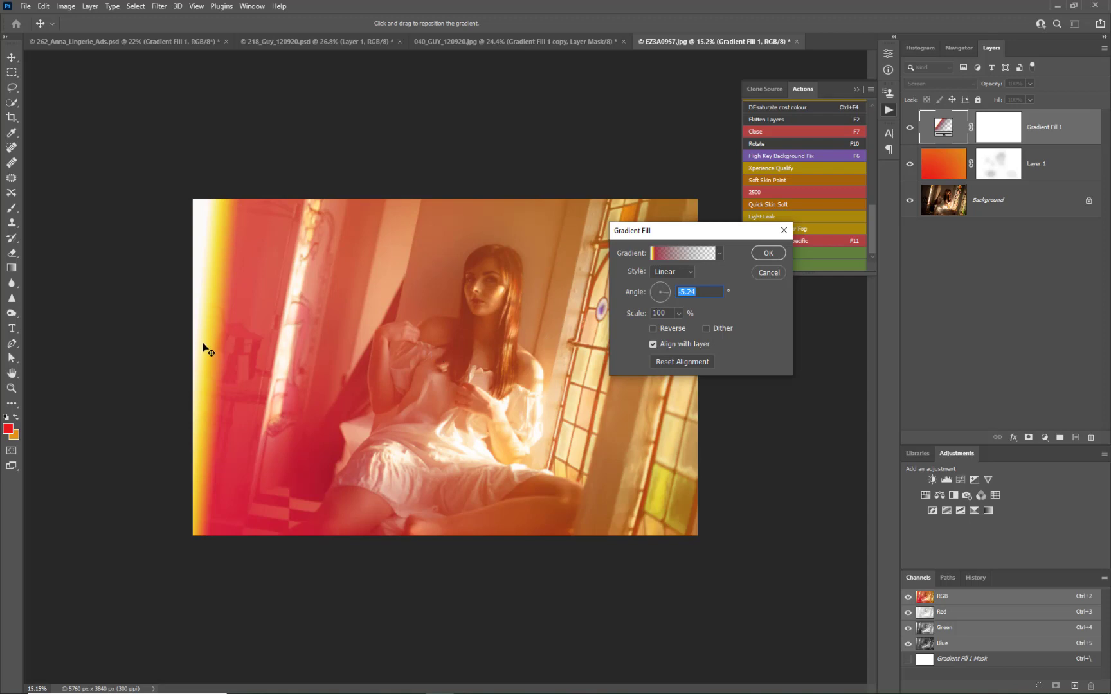
pyautogui.moveTo(208, 326); pyautogui.dragTo(196, 328)
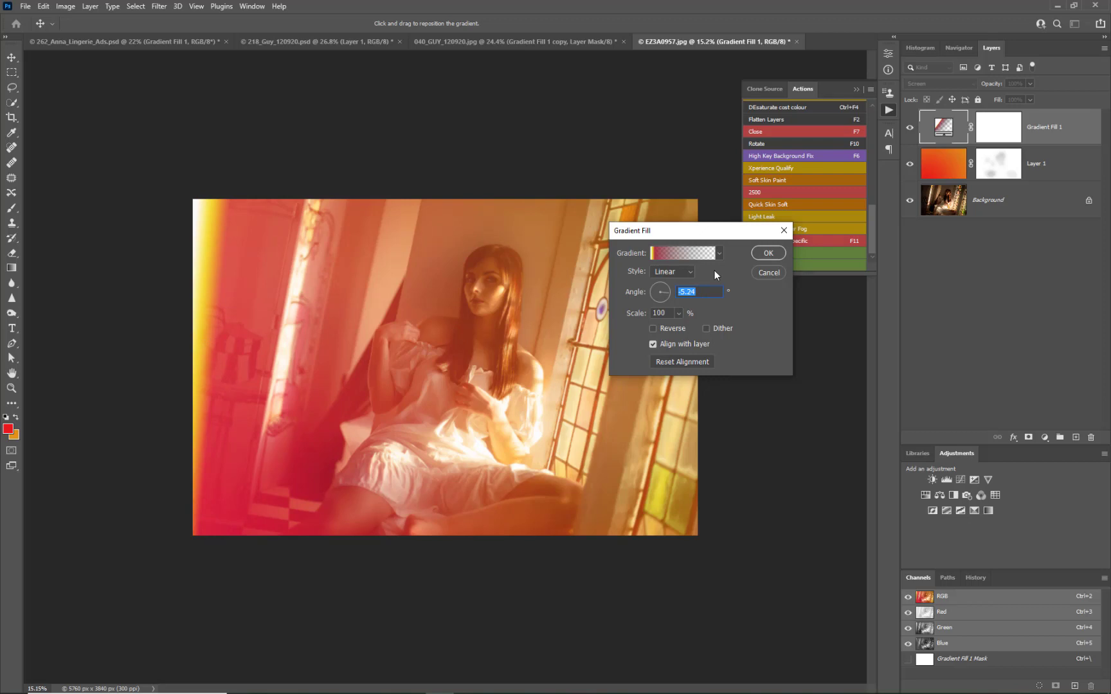
pyautogui.click(767, 255)
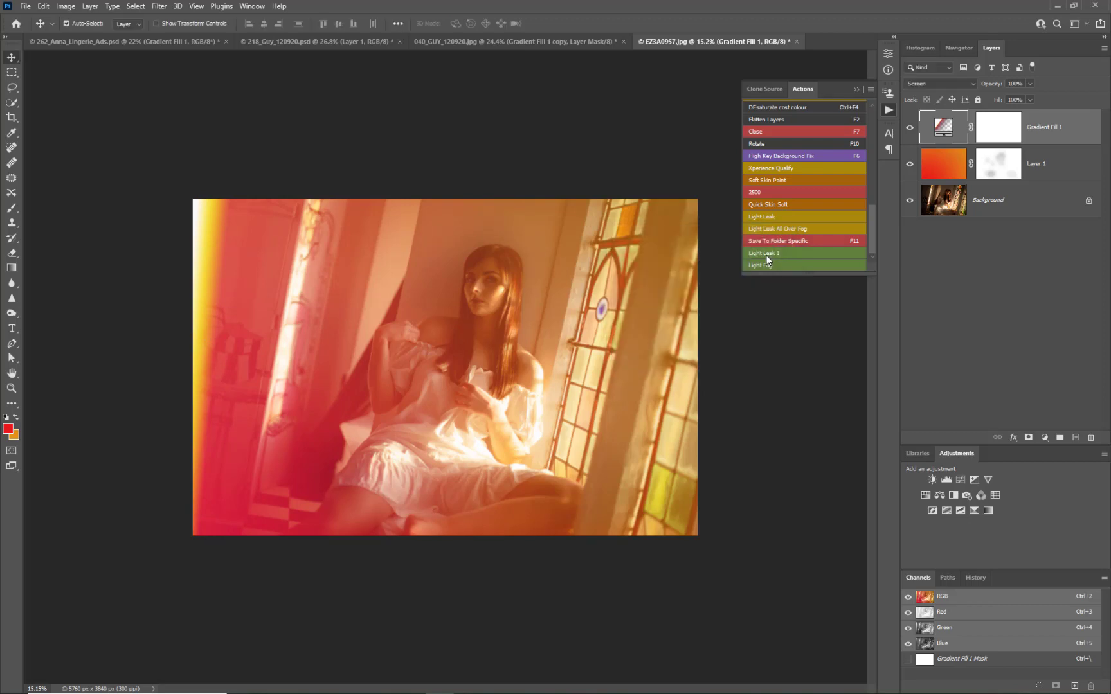
# Step: View the fogged checkered-floor portrait, and examine the blue and purple fog effect on the lingerie portrait
pyautogui.click(298, 44)
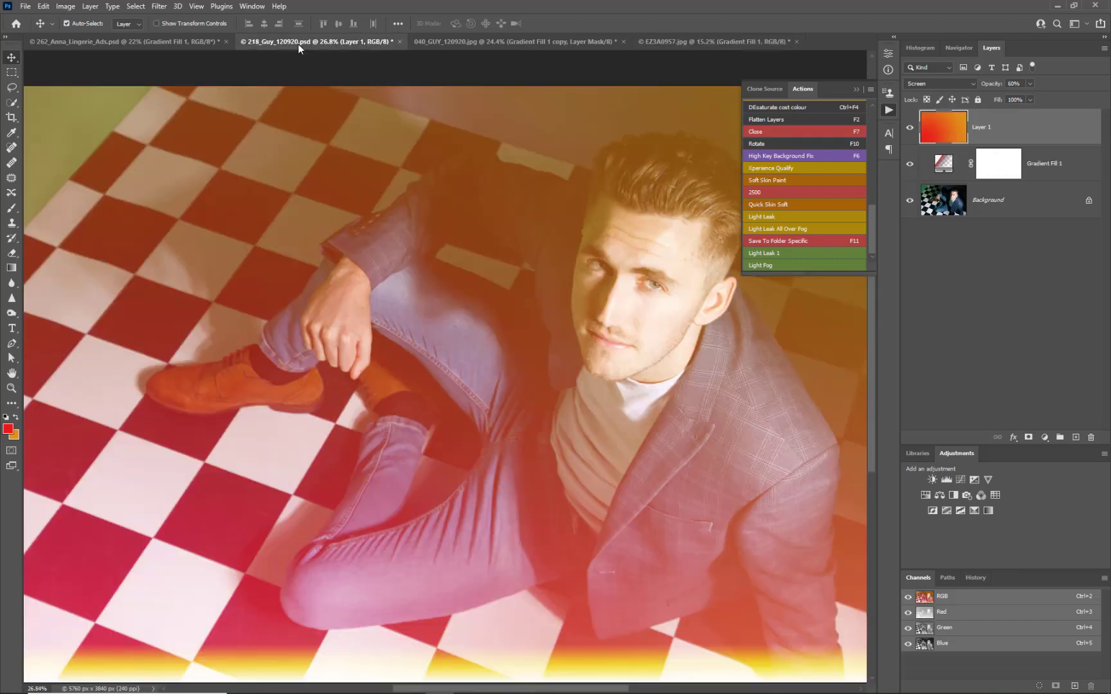
pyautogui.hotkey('ctrl', '0')
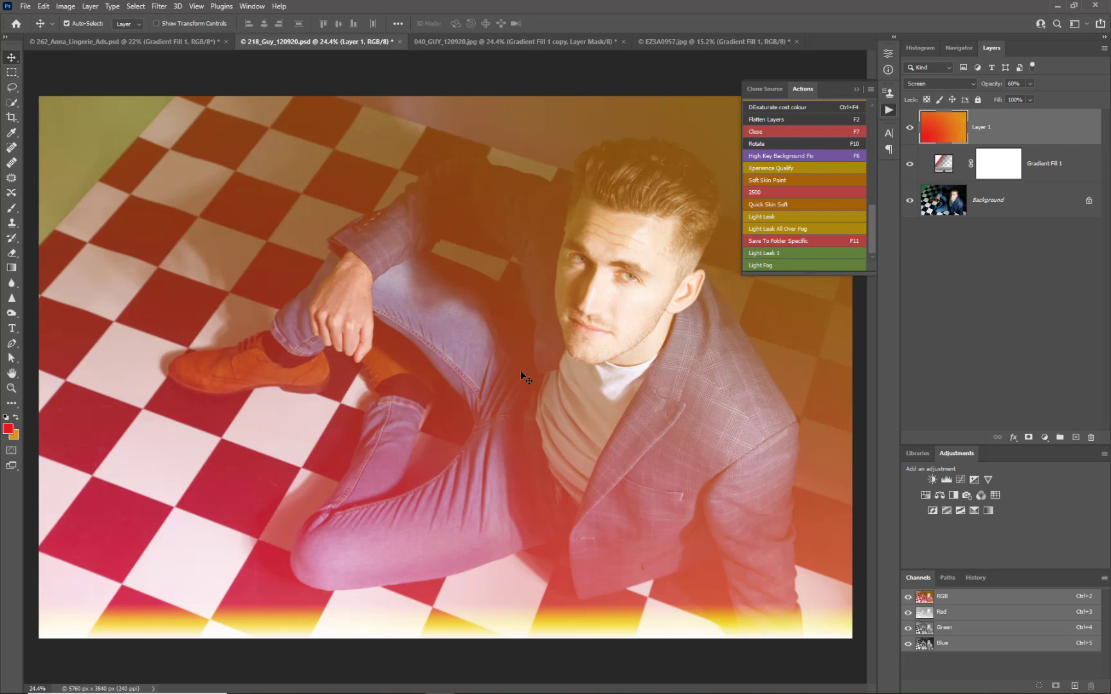
pyautogui.click(149, 37)
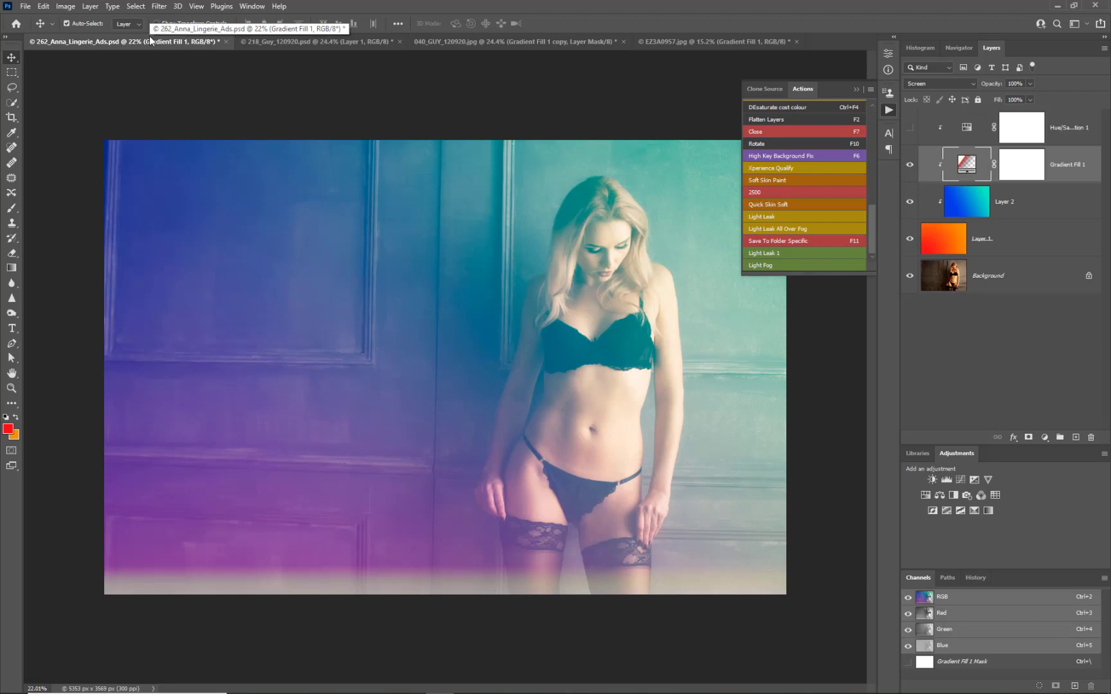
pyautogui.scroll(1, 459, 282)
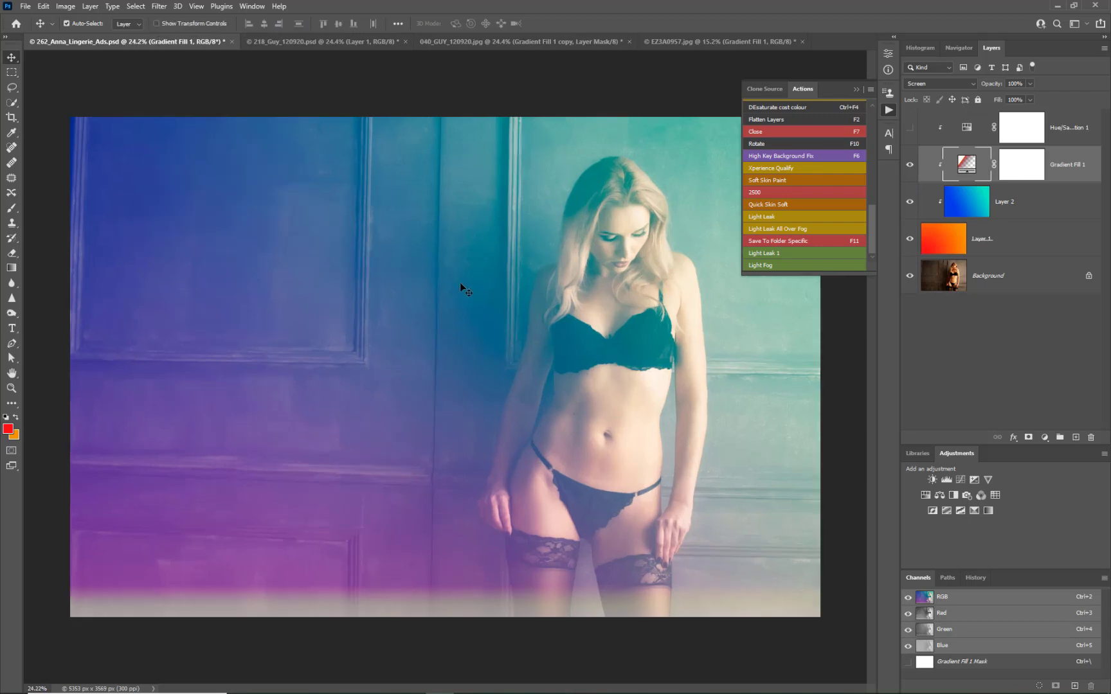
pyautogui.scroll(1, 460, 283)
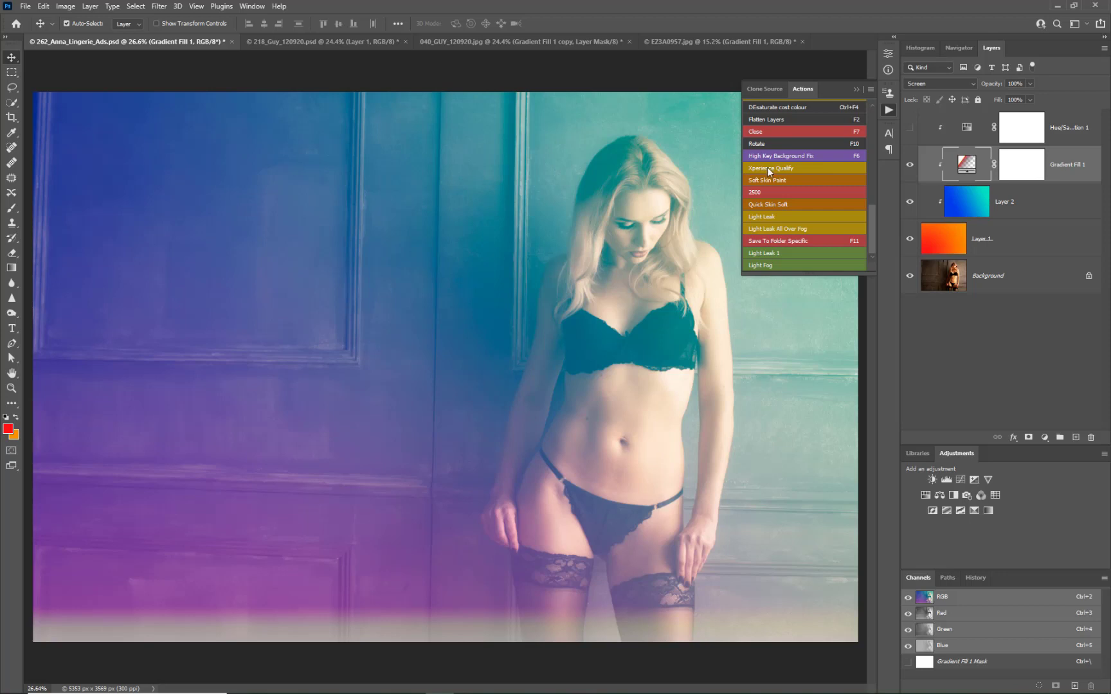
pyautogui.scroll(-1, 723, 360)
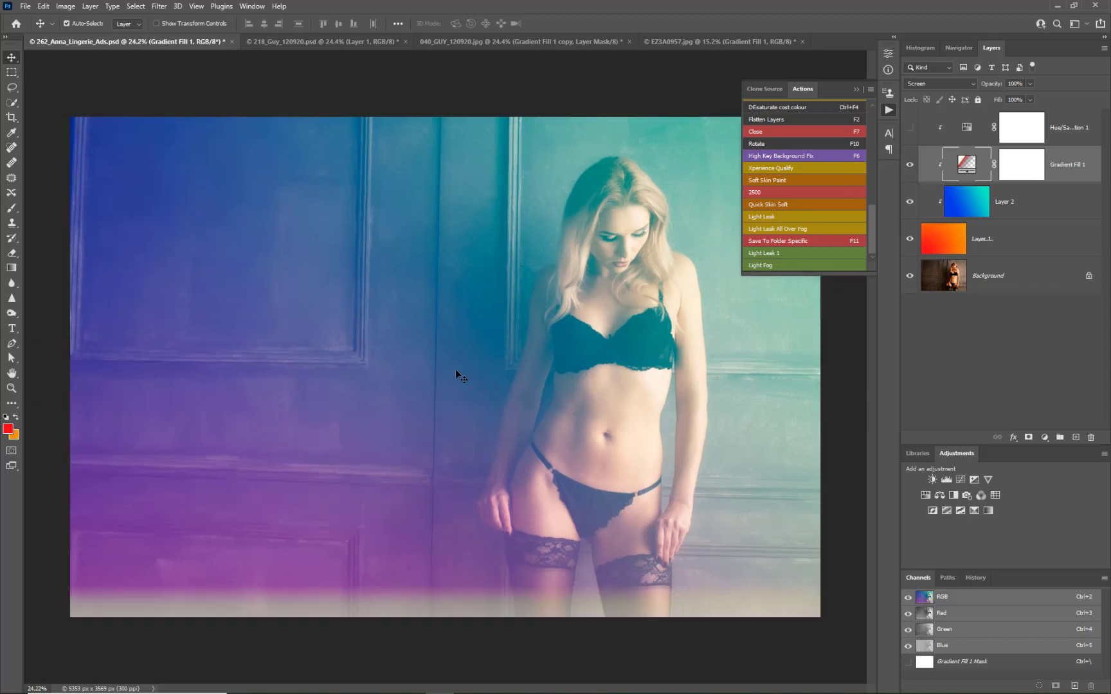
# Step: Toggle the visibility of Gradient Fill 1 on and off to compare the lingerie portrait with and without the light leak
pyautogui.click(909, 164)
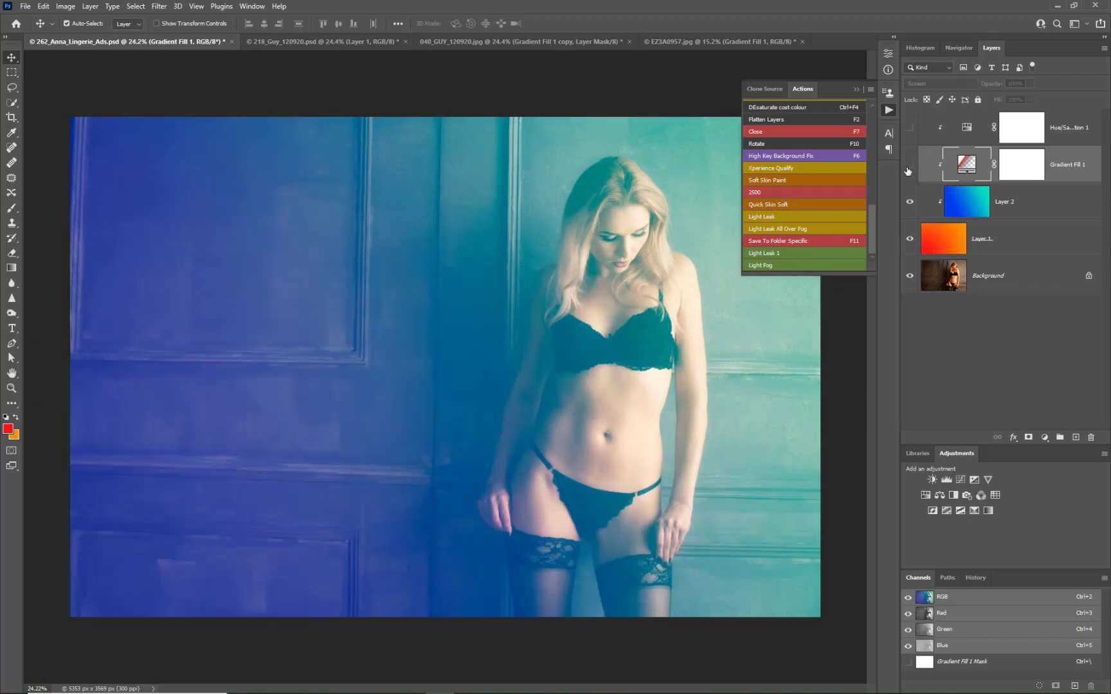
pyautogui.click(909, 167)
pyautogui.click(909, 166)
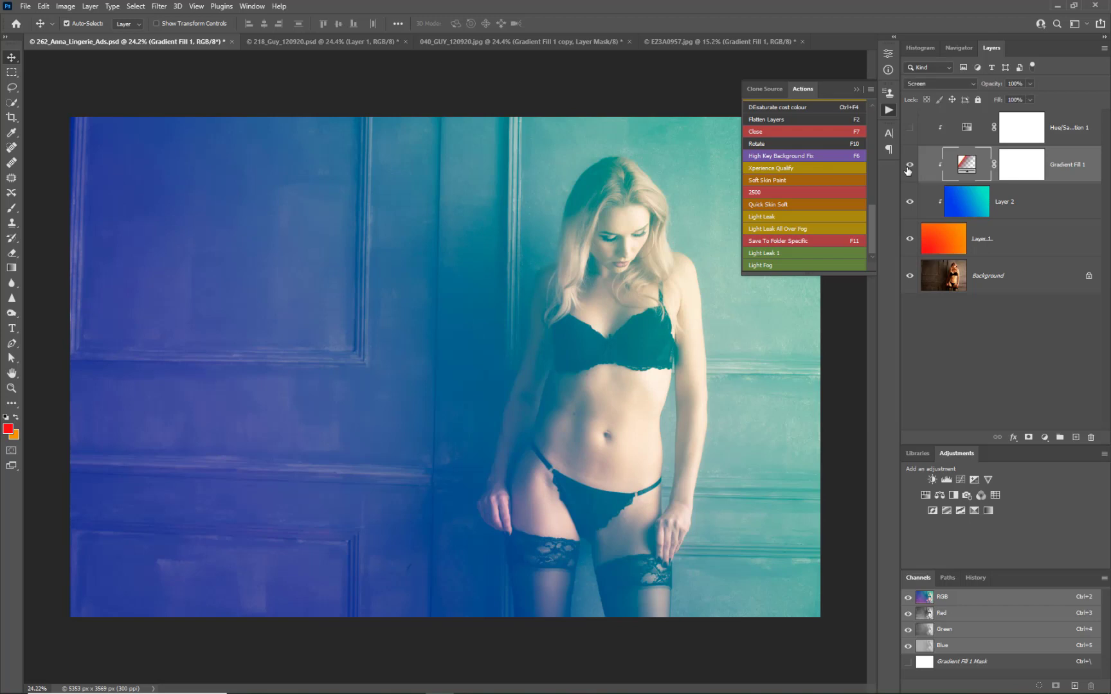
pyautogui.click(908, 169)
pyautogui.click(907, 169)
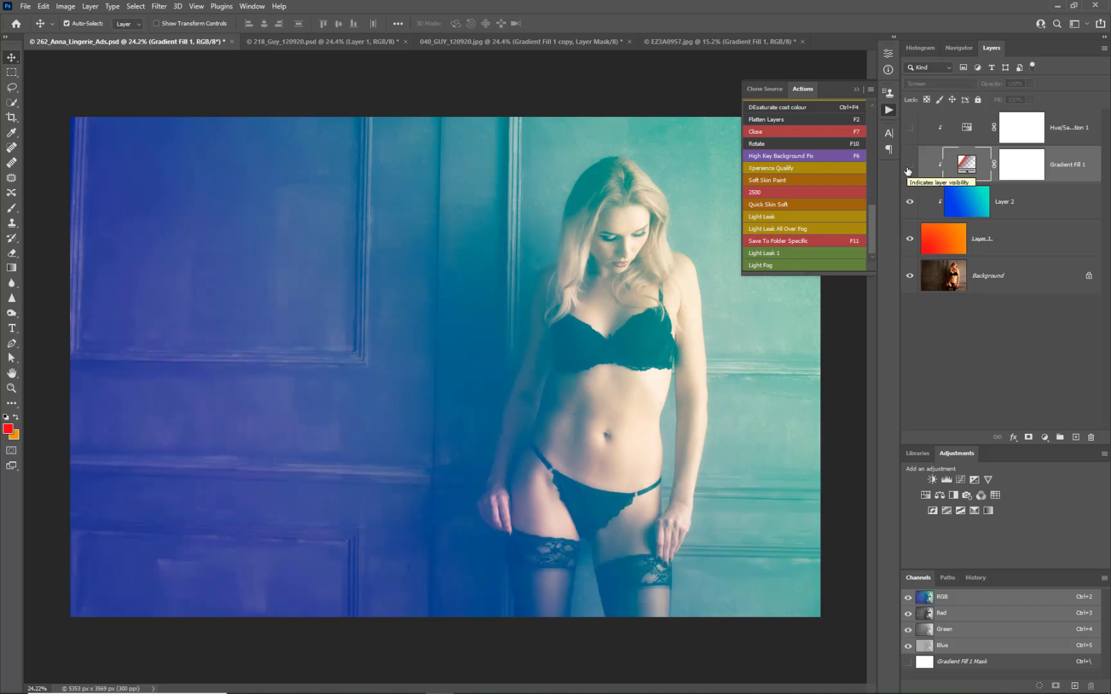